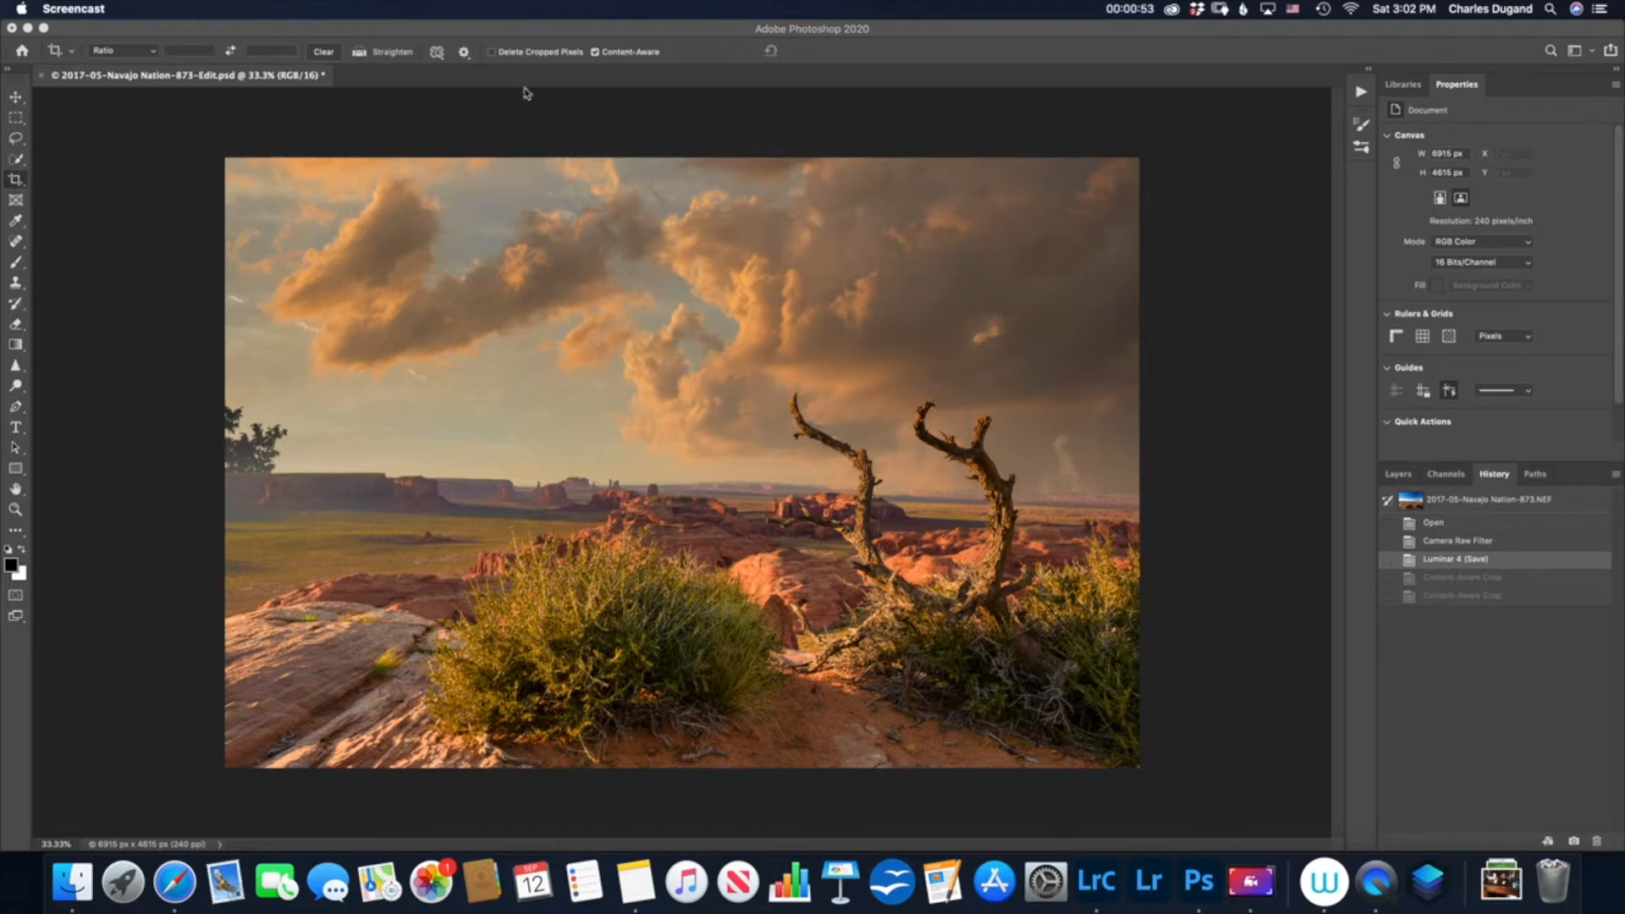
- Activate the Crop tool and look through its saved tool presets and the preset management options
left_click(16, 160)
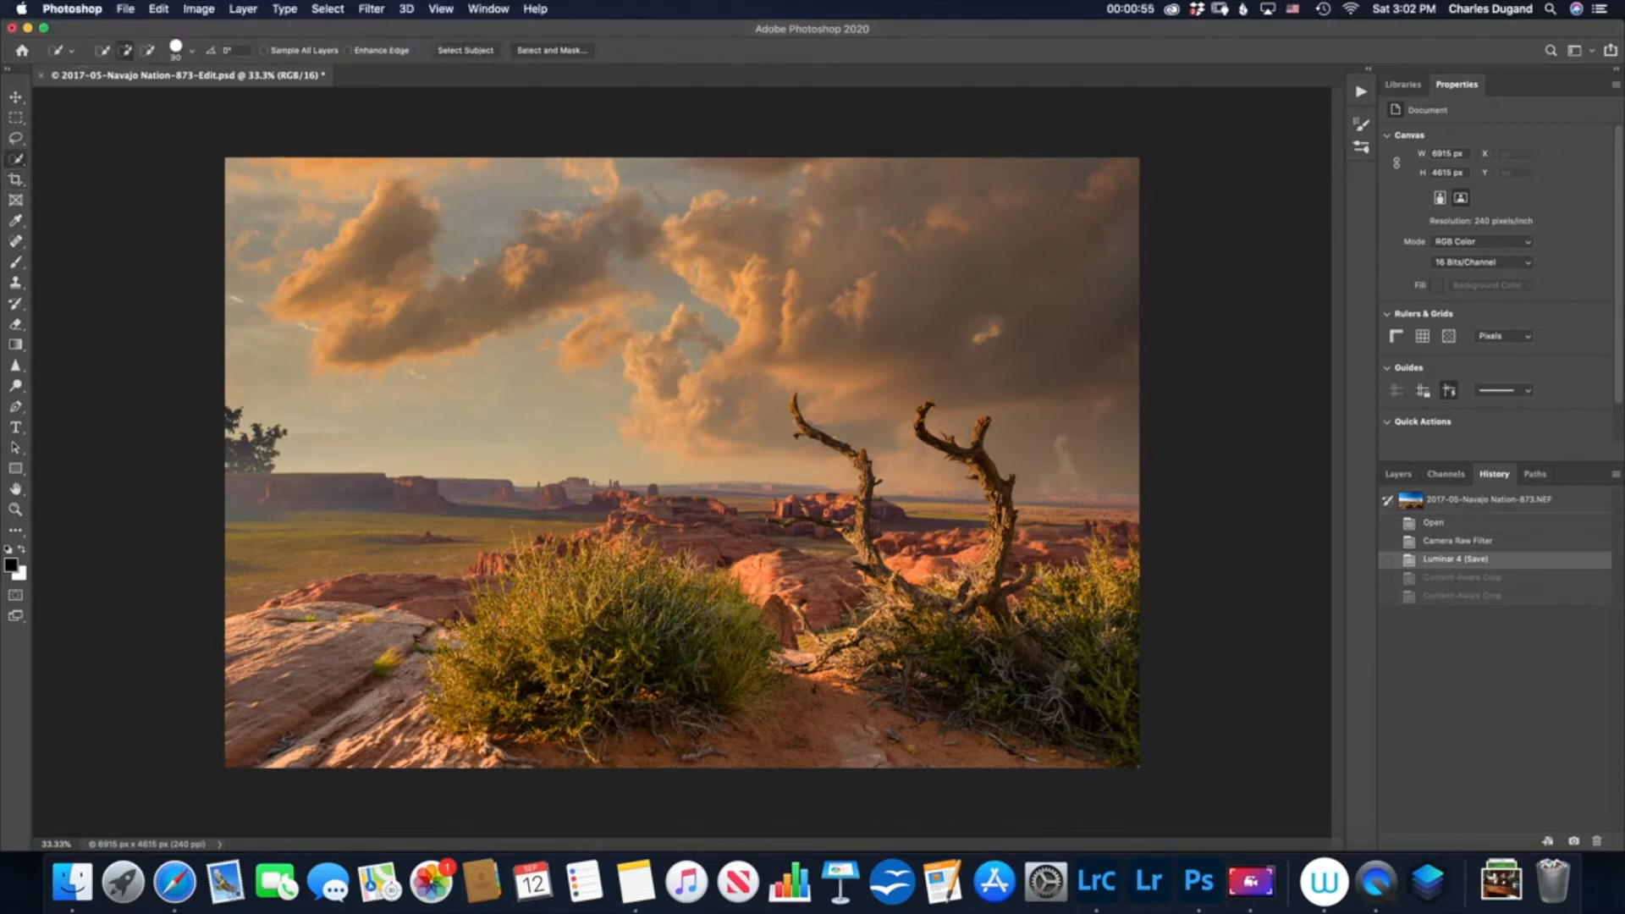
left_click(17, 181)
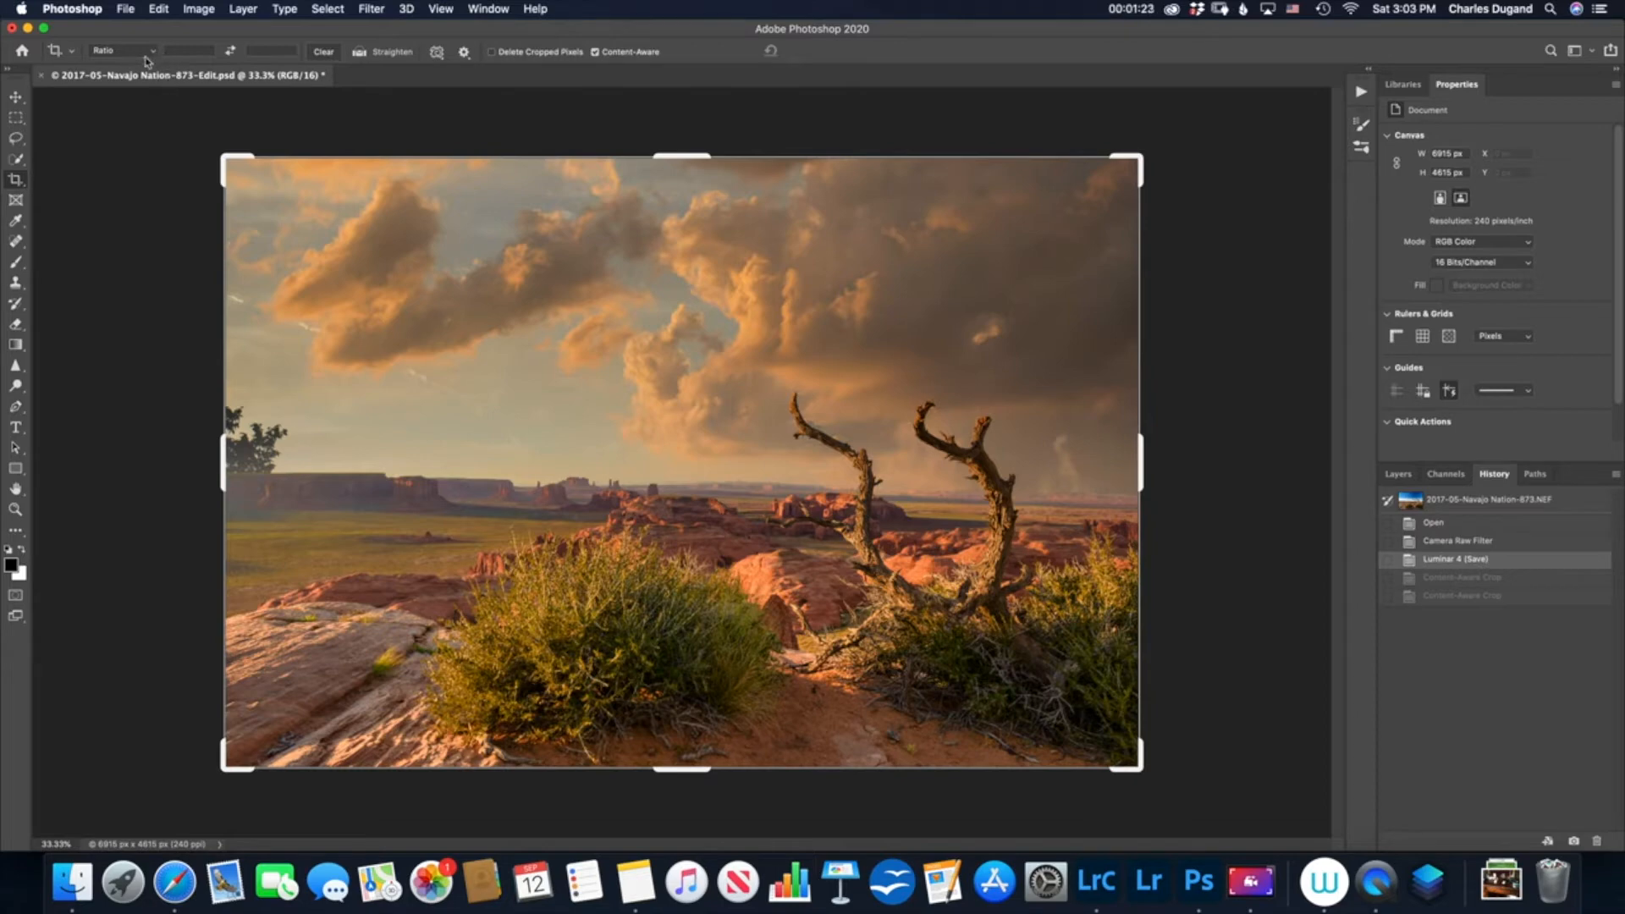
left_click(73, 54)
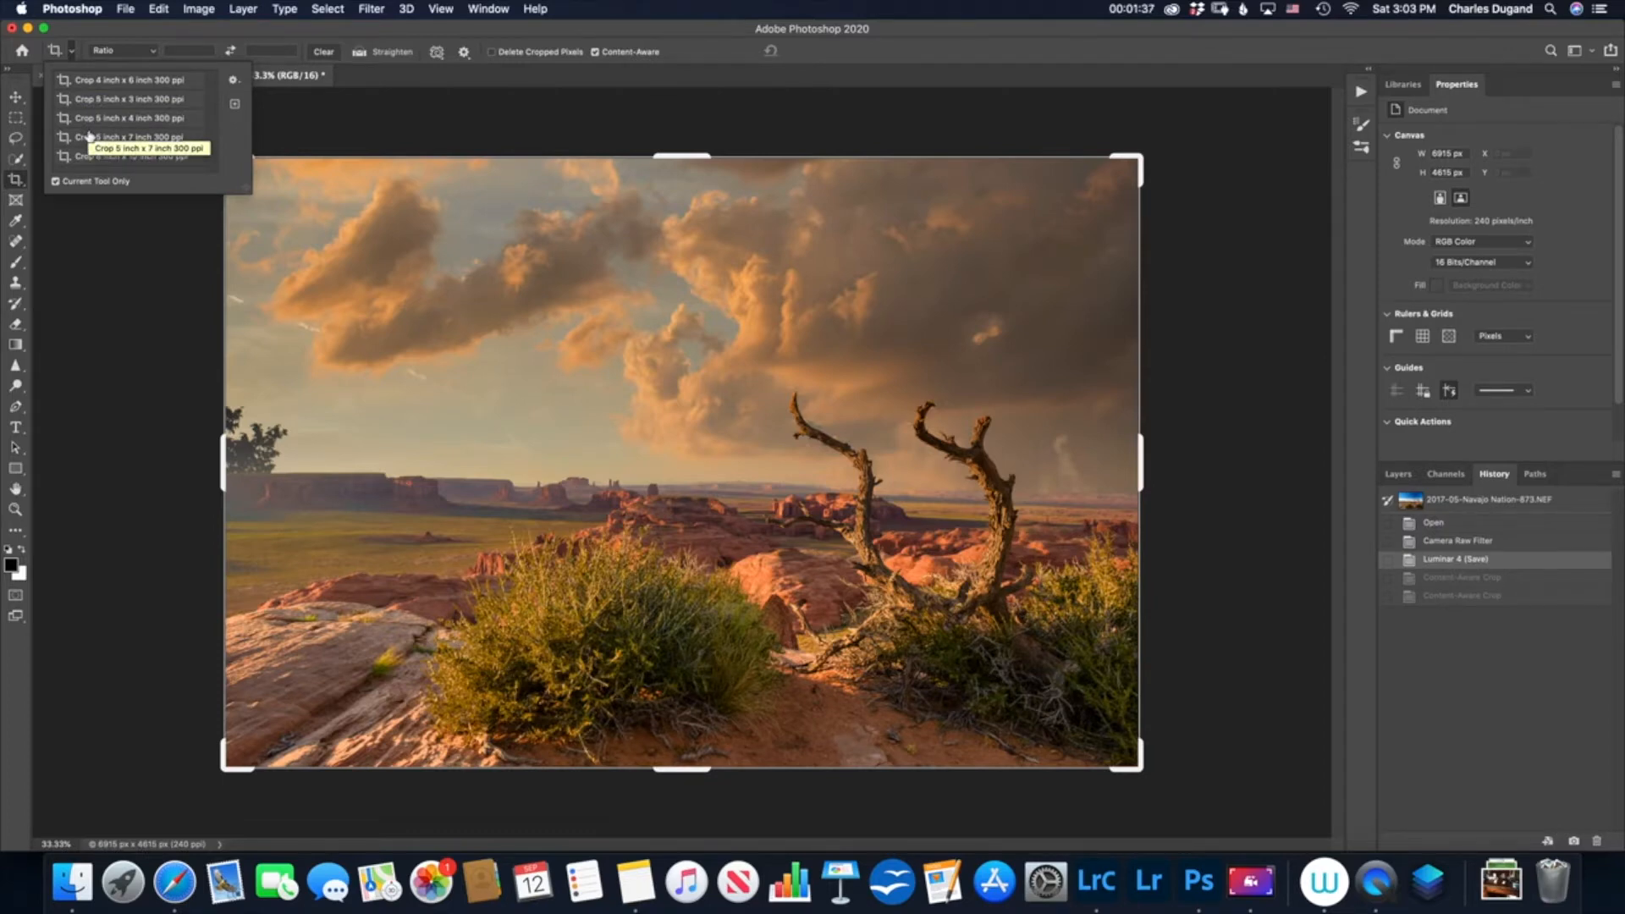
left_click(234, 82)
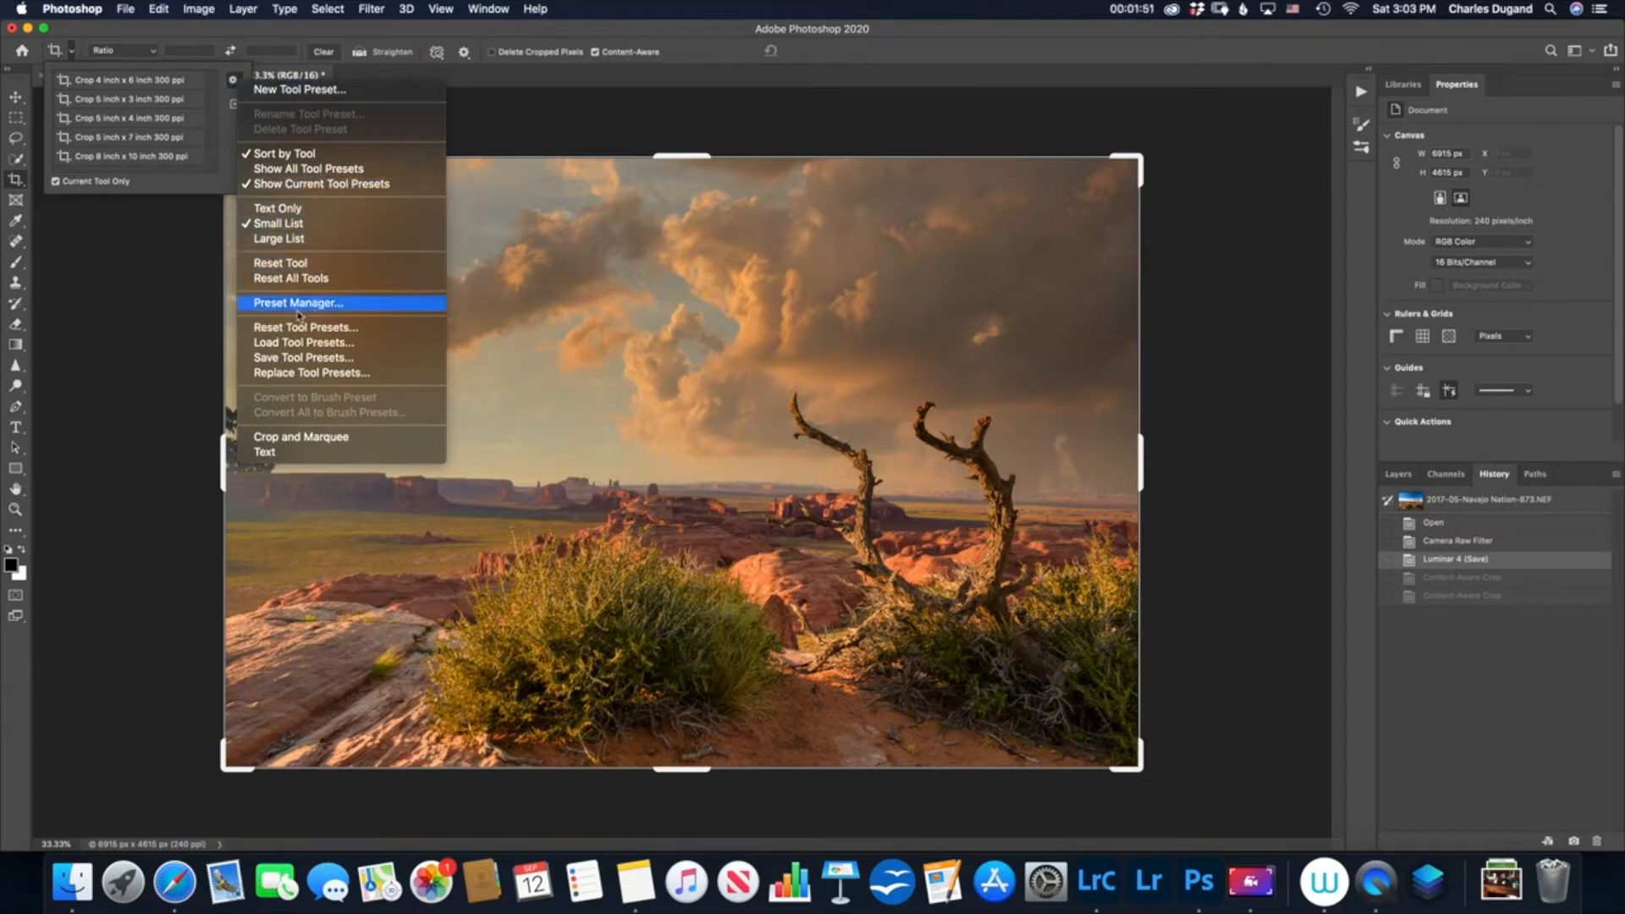
left_click(164, 313)
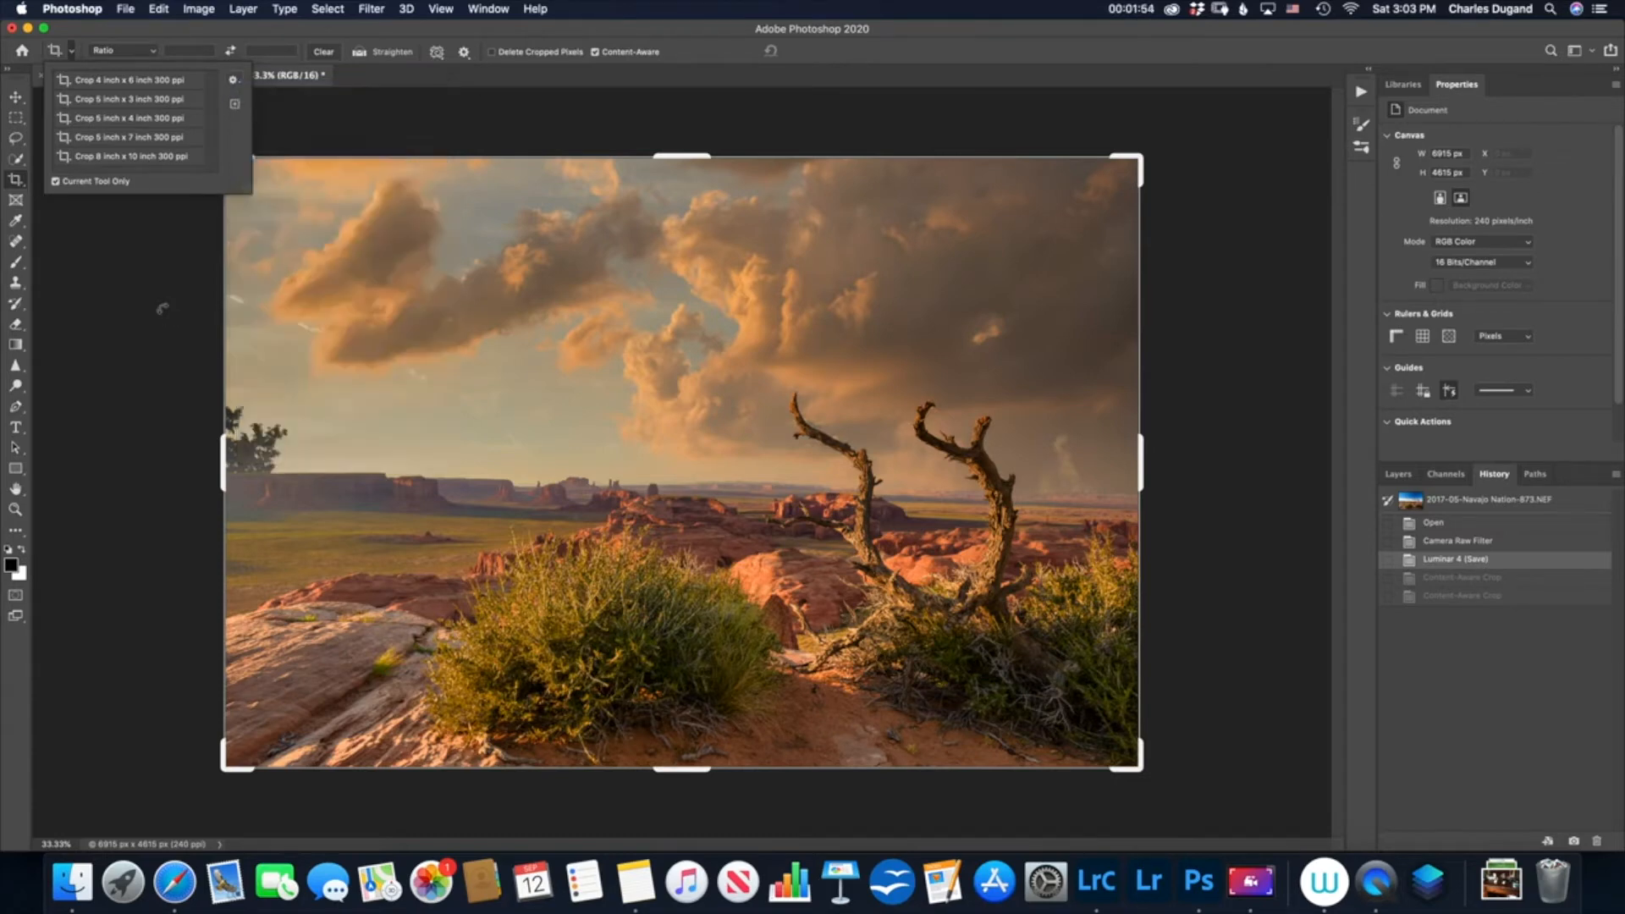
left_click(87, 45)
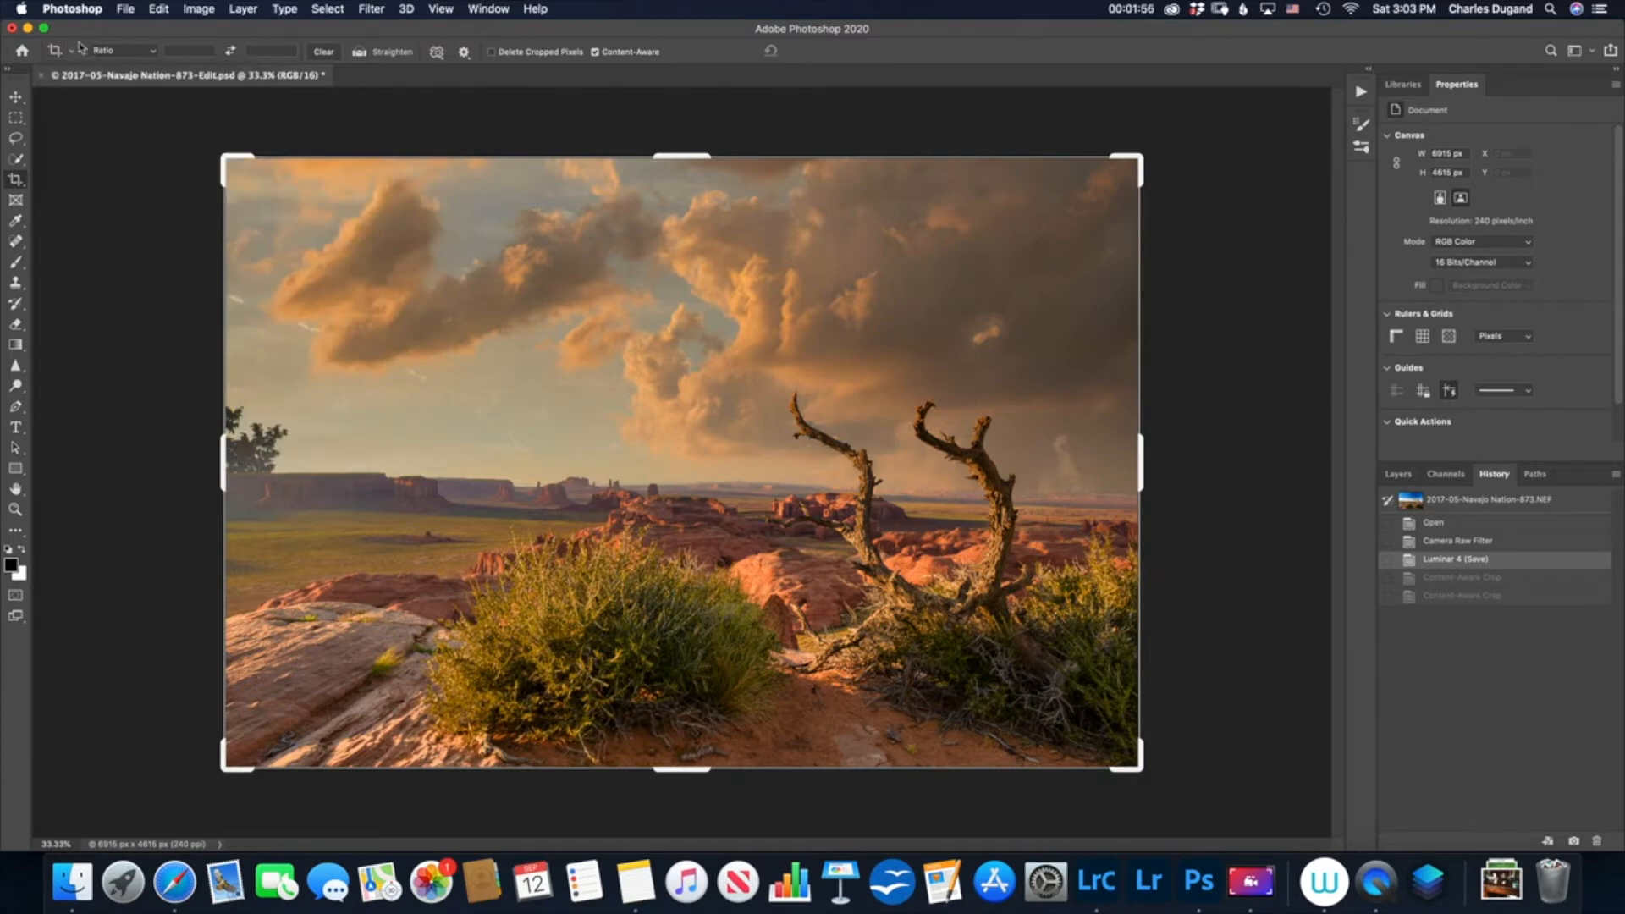
- Preview a 16:9 crop of the photo and cancel it without applying
left_click(155, 56)
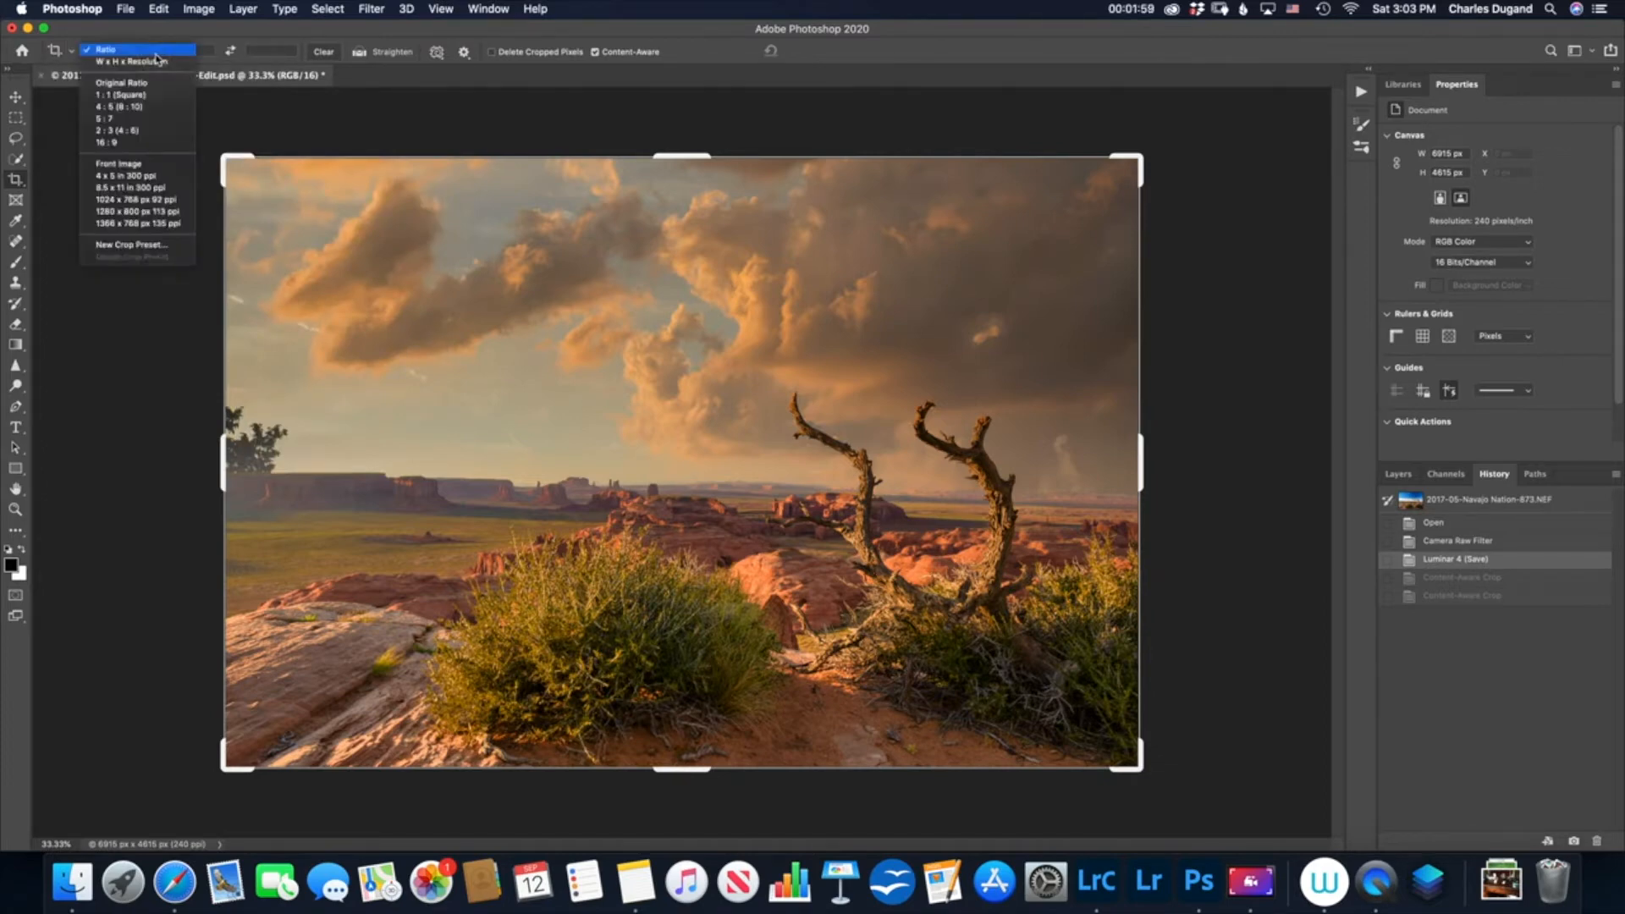
left_click(121, 144)
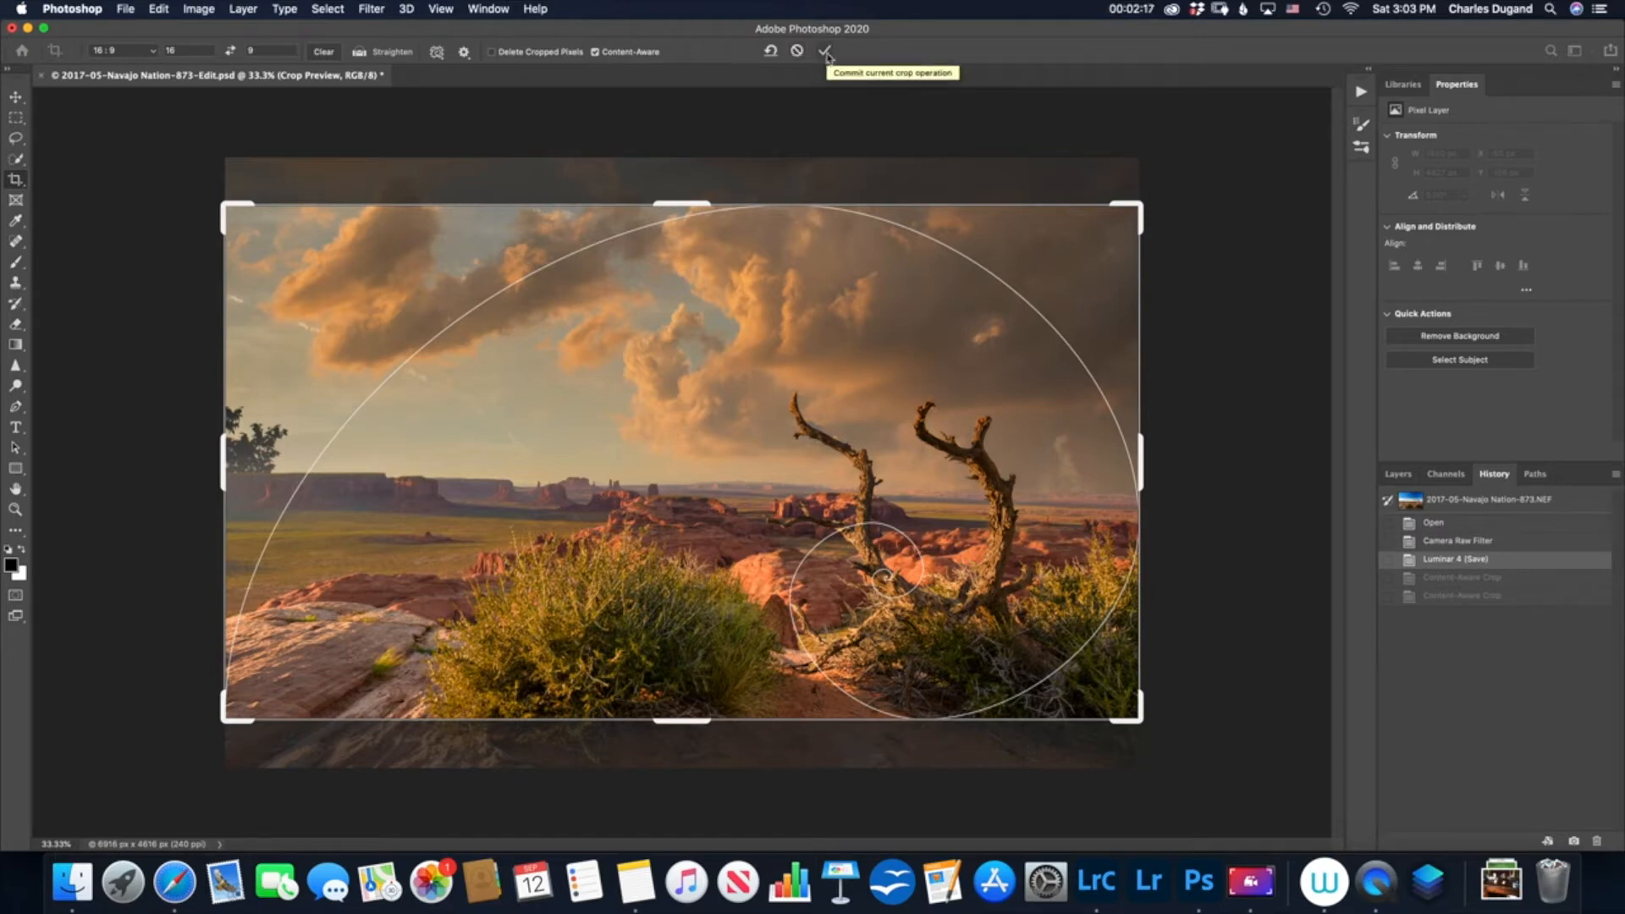
left_click(800, 51)
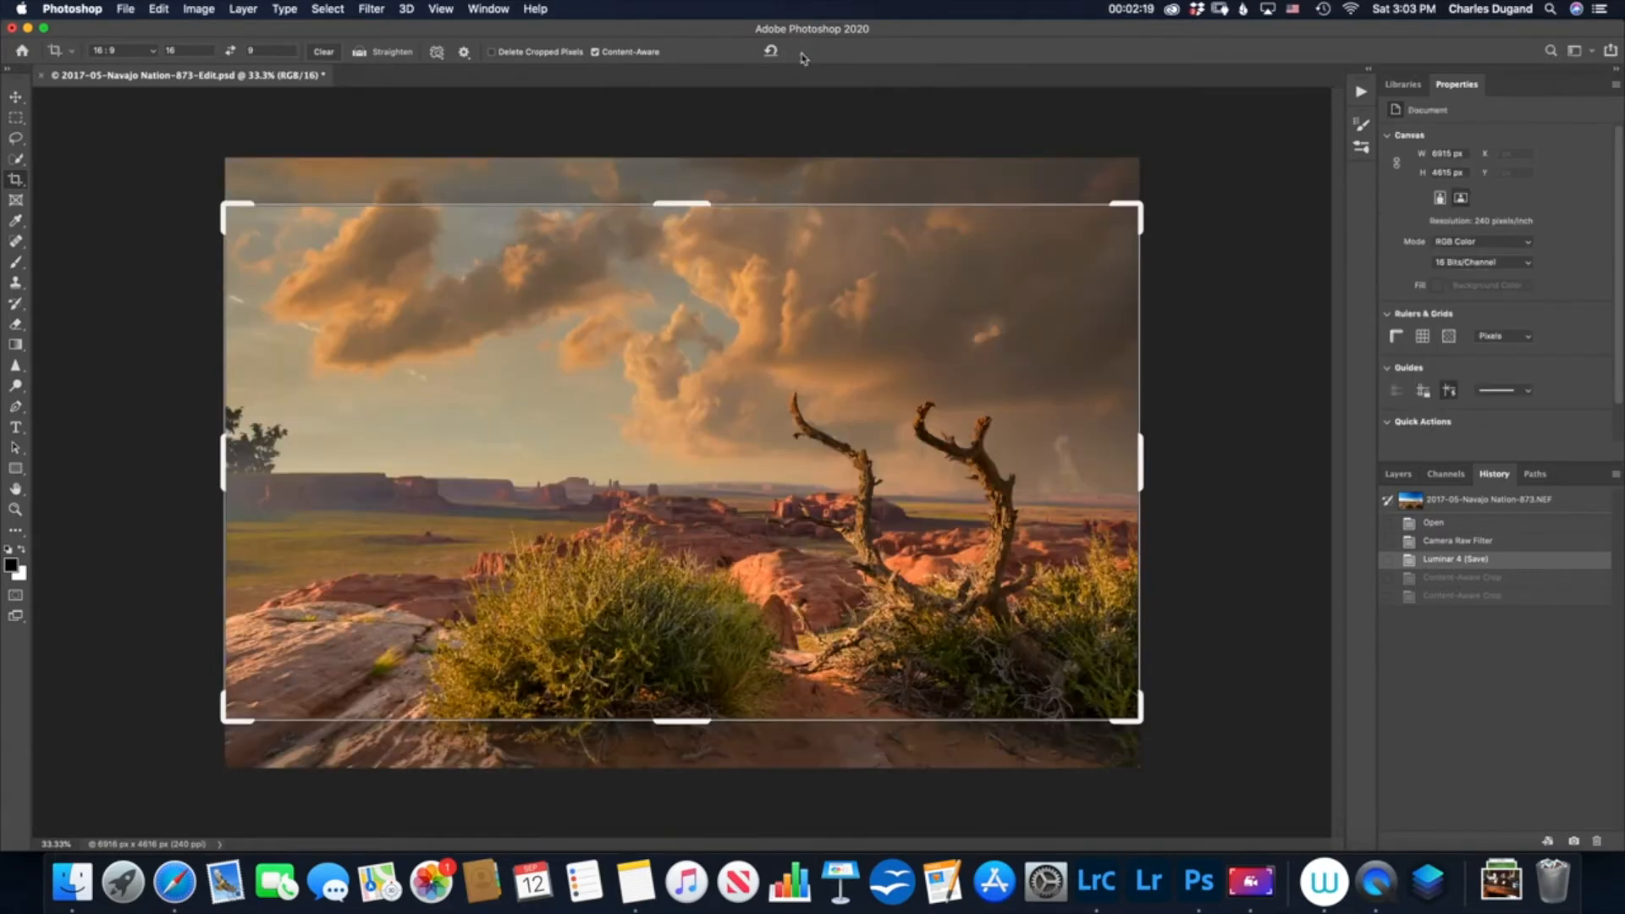
- Set the crop aspect ratio to Original Ratio
left_click(95, 51)
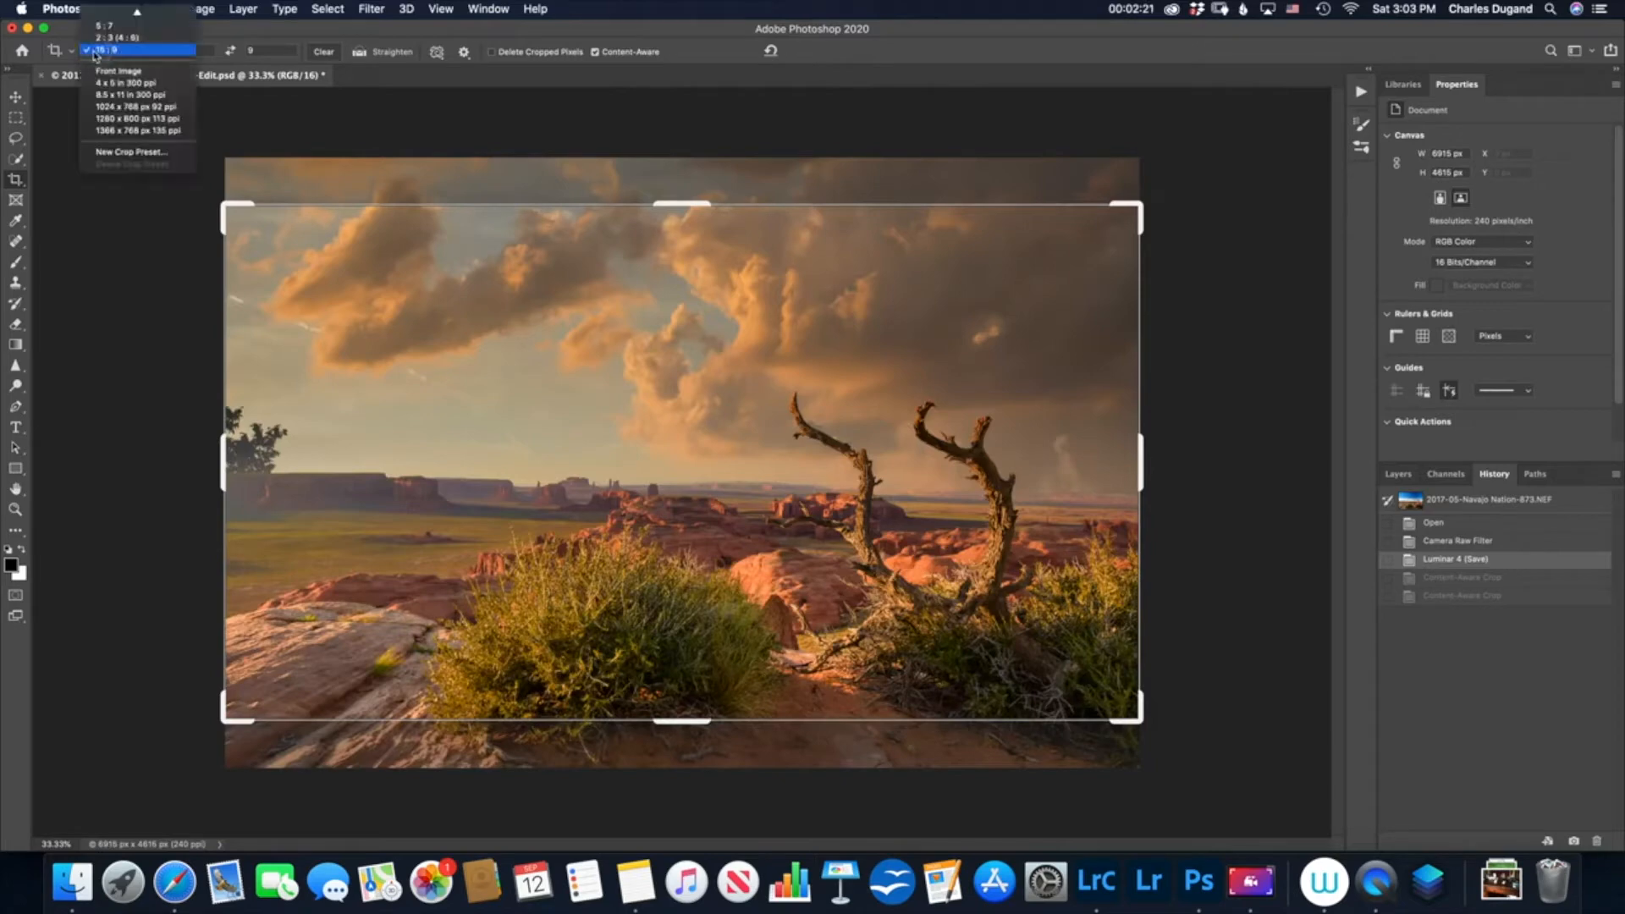
scroll(119, 72, "up", 3)
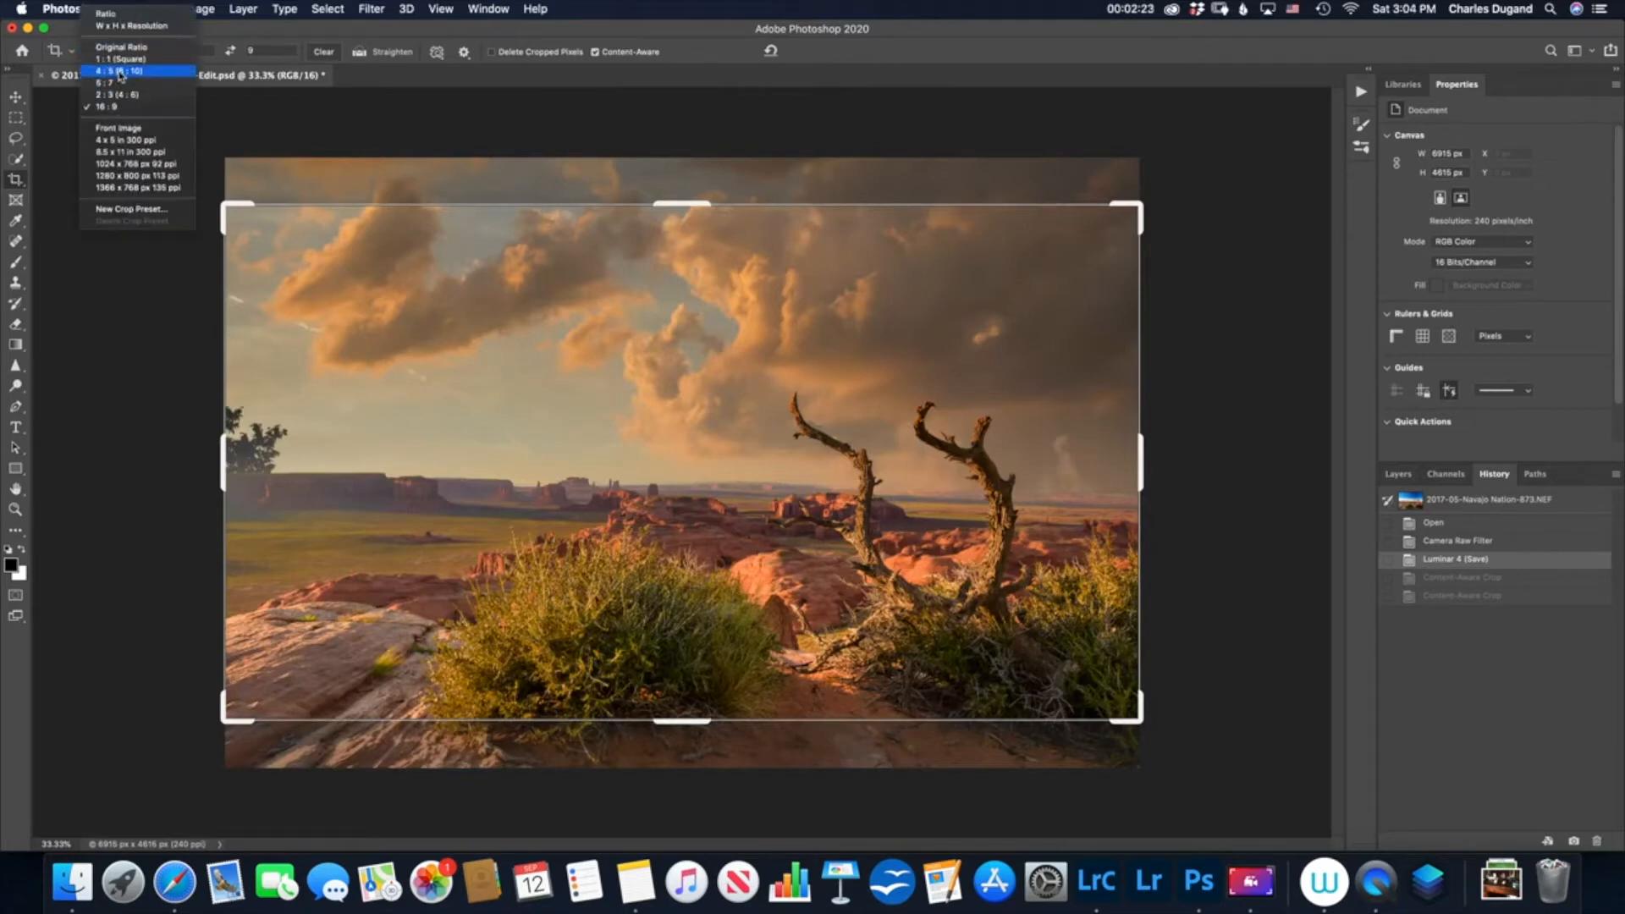
left_click(127, 49)
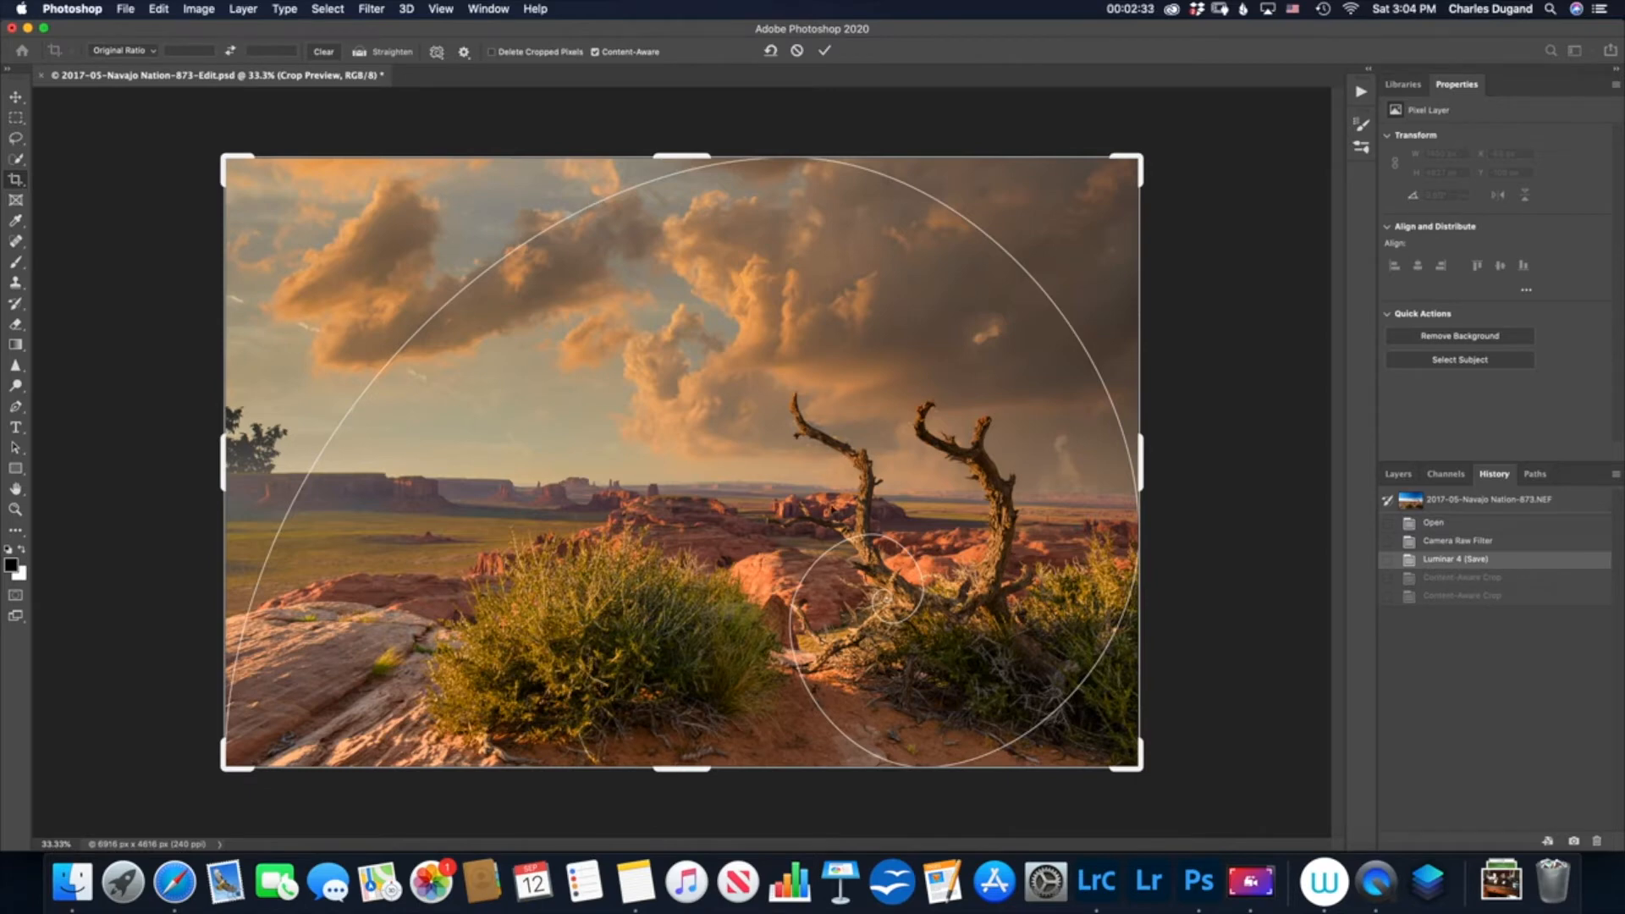
- Try the 4:5 (8:10) crop ratio, swap its orientation between portrait and landscape, and clear the ratio values
left_click(150, 56)
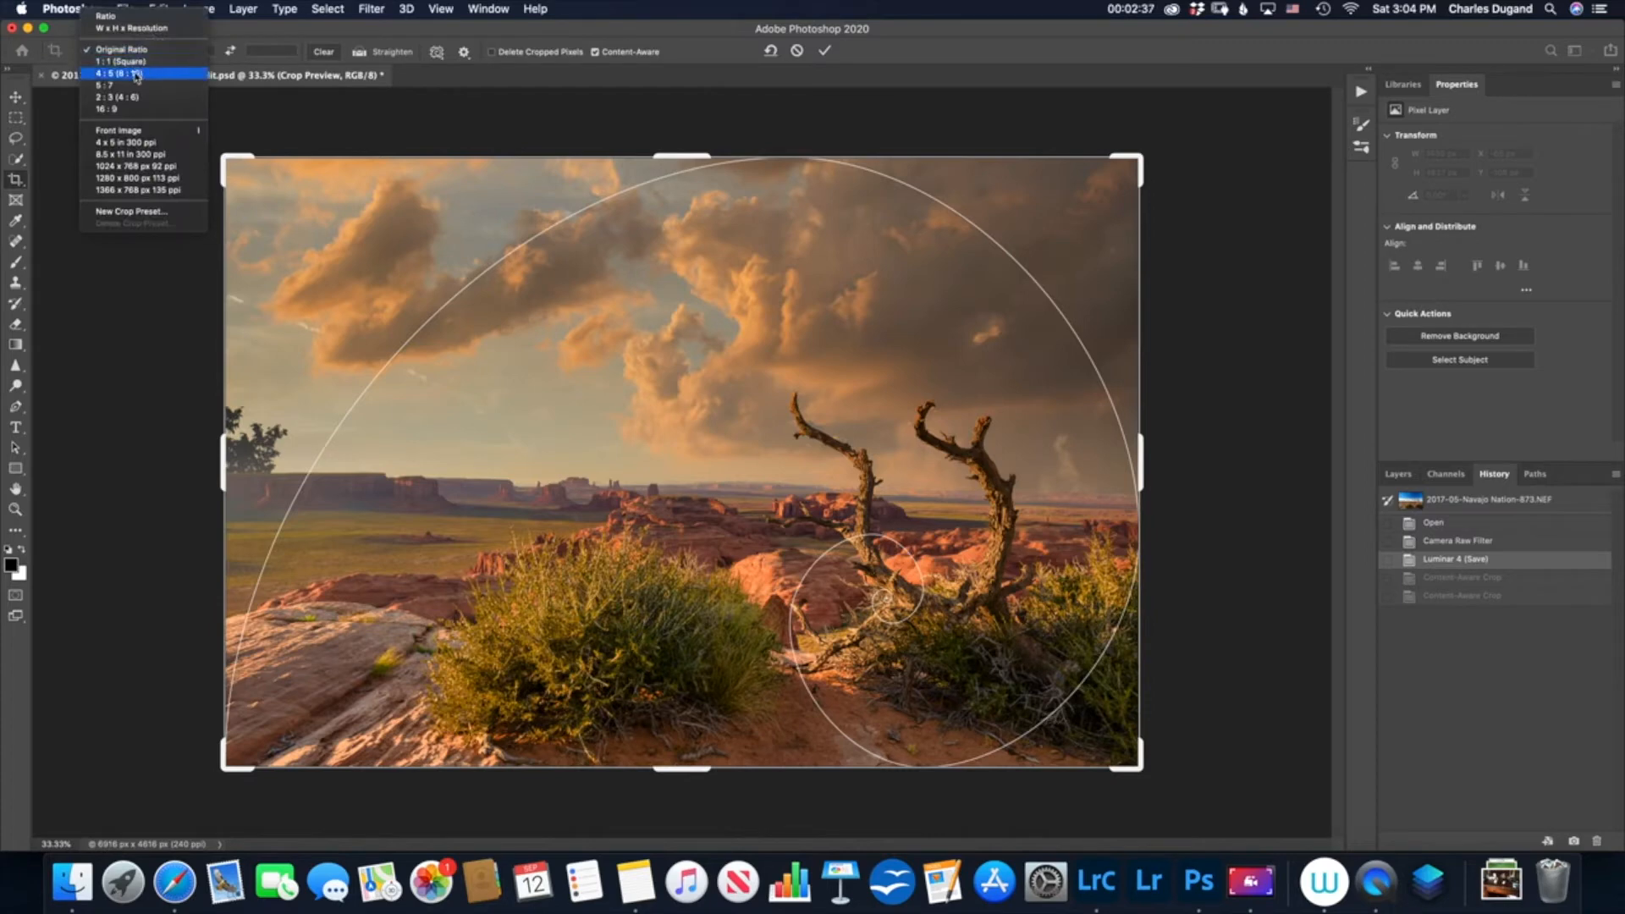
left_click(137, 74)
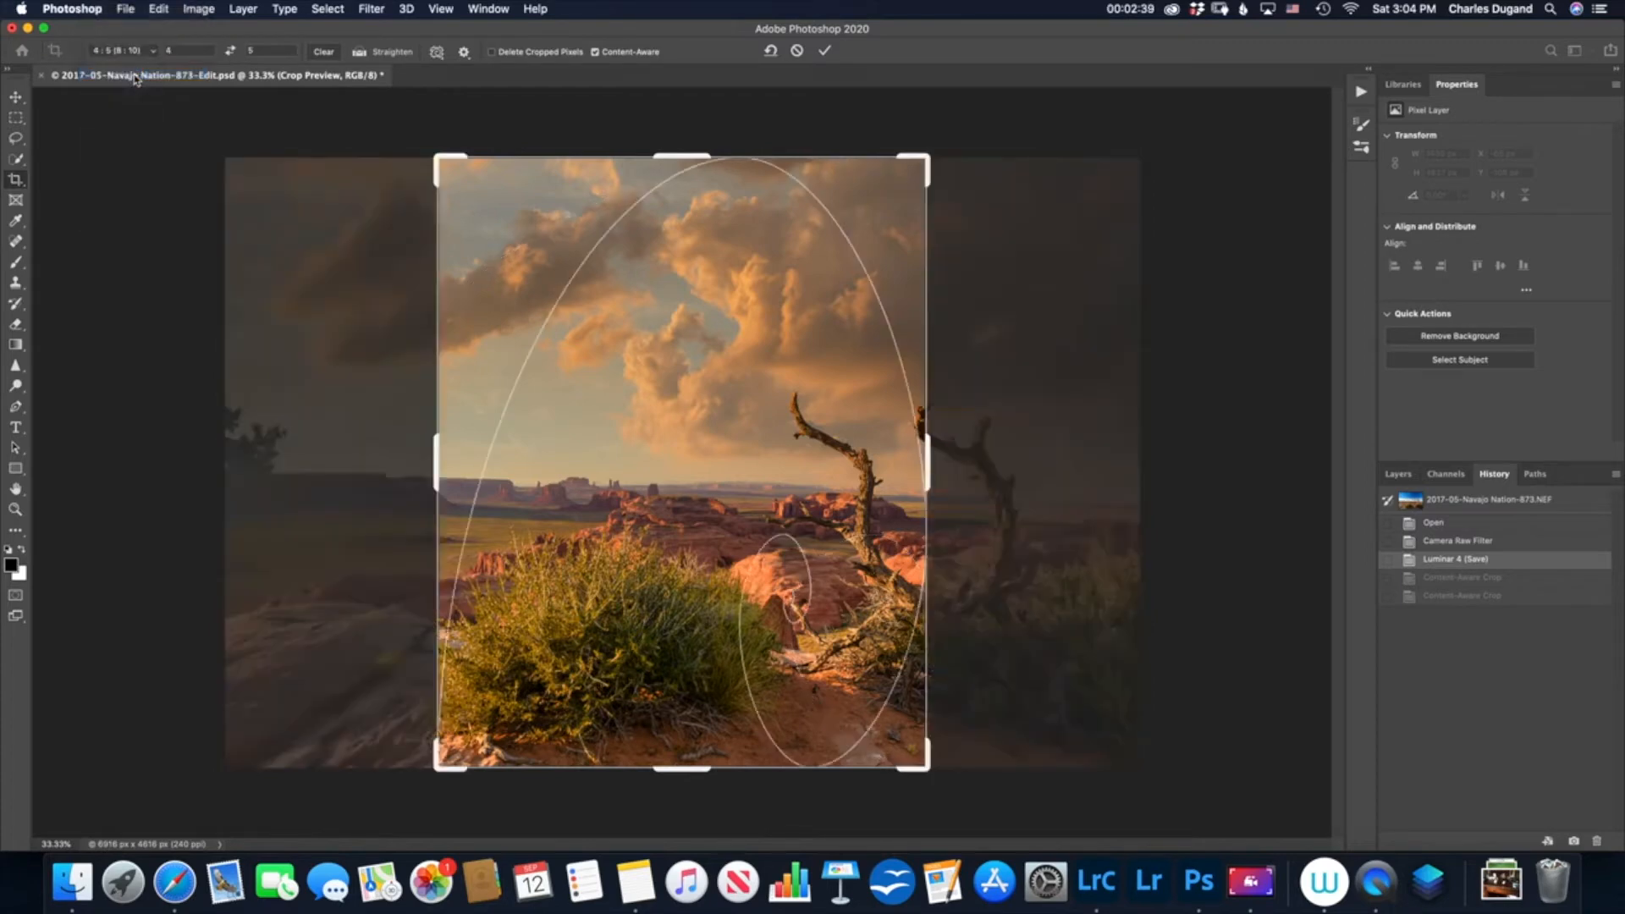
left_click(231, 52)
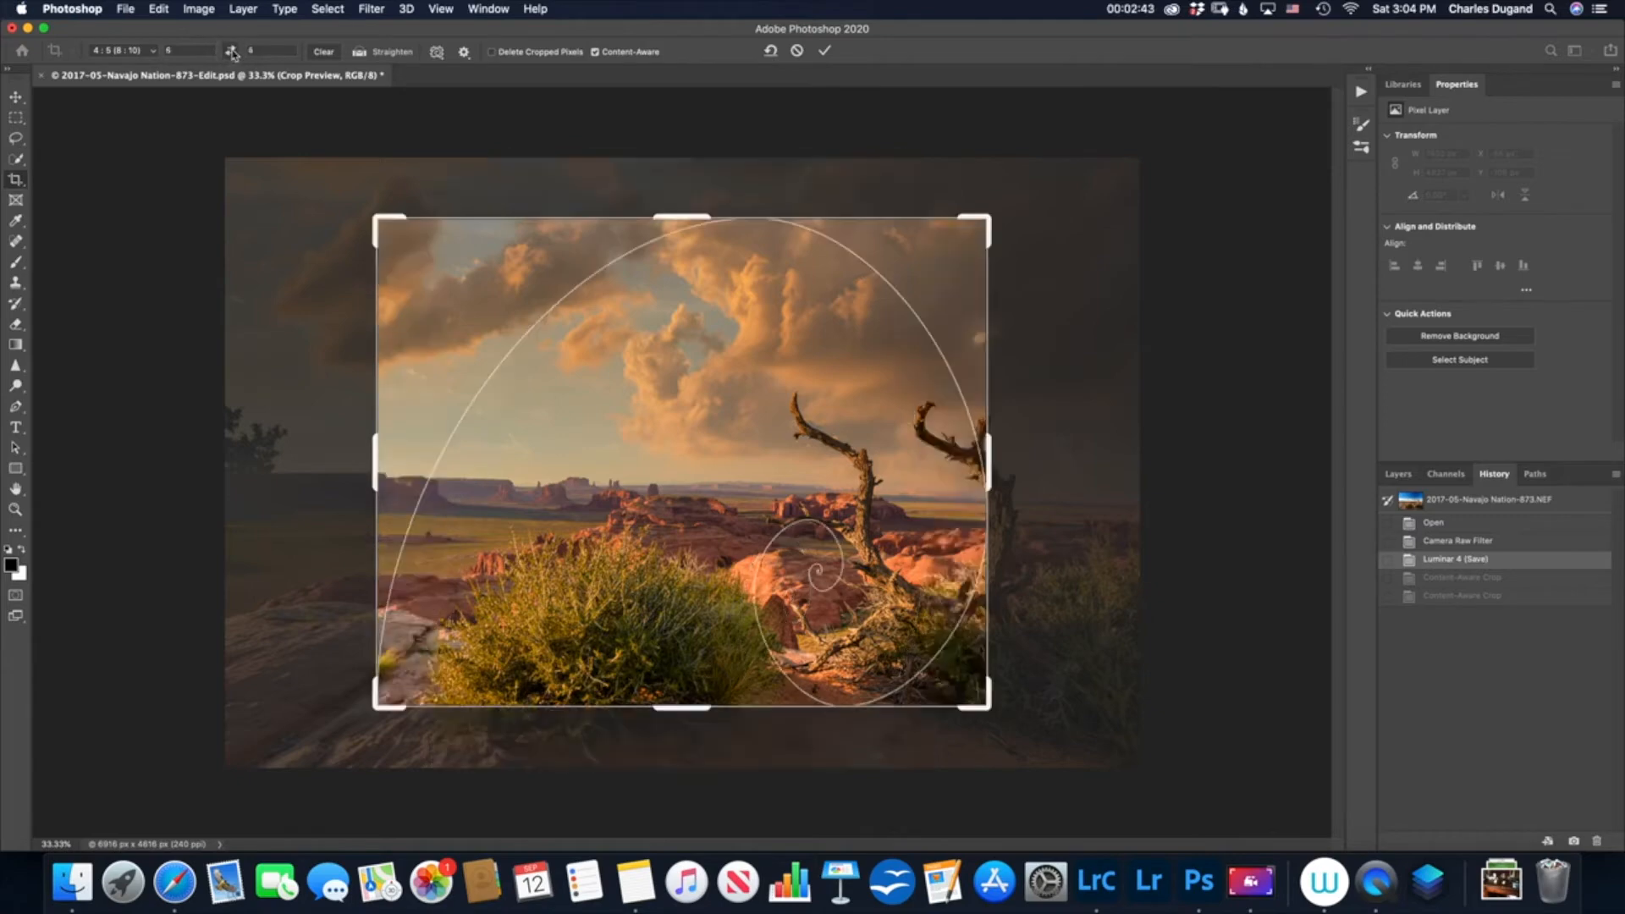
left_click(231, 52)
left_click(231, 52)
left_click(323, 53)
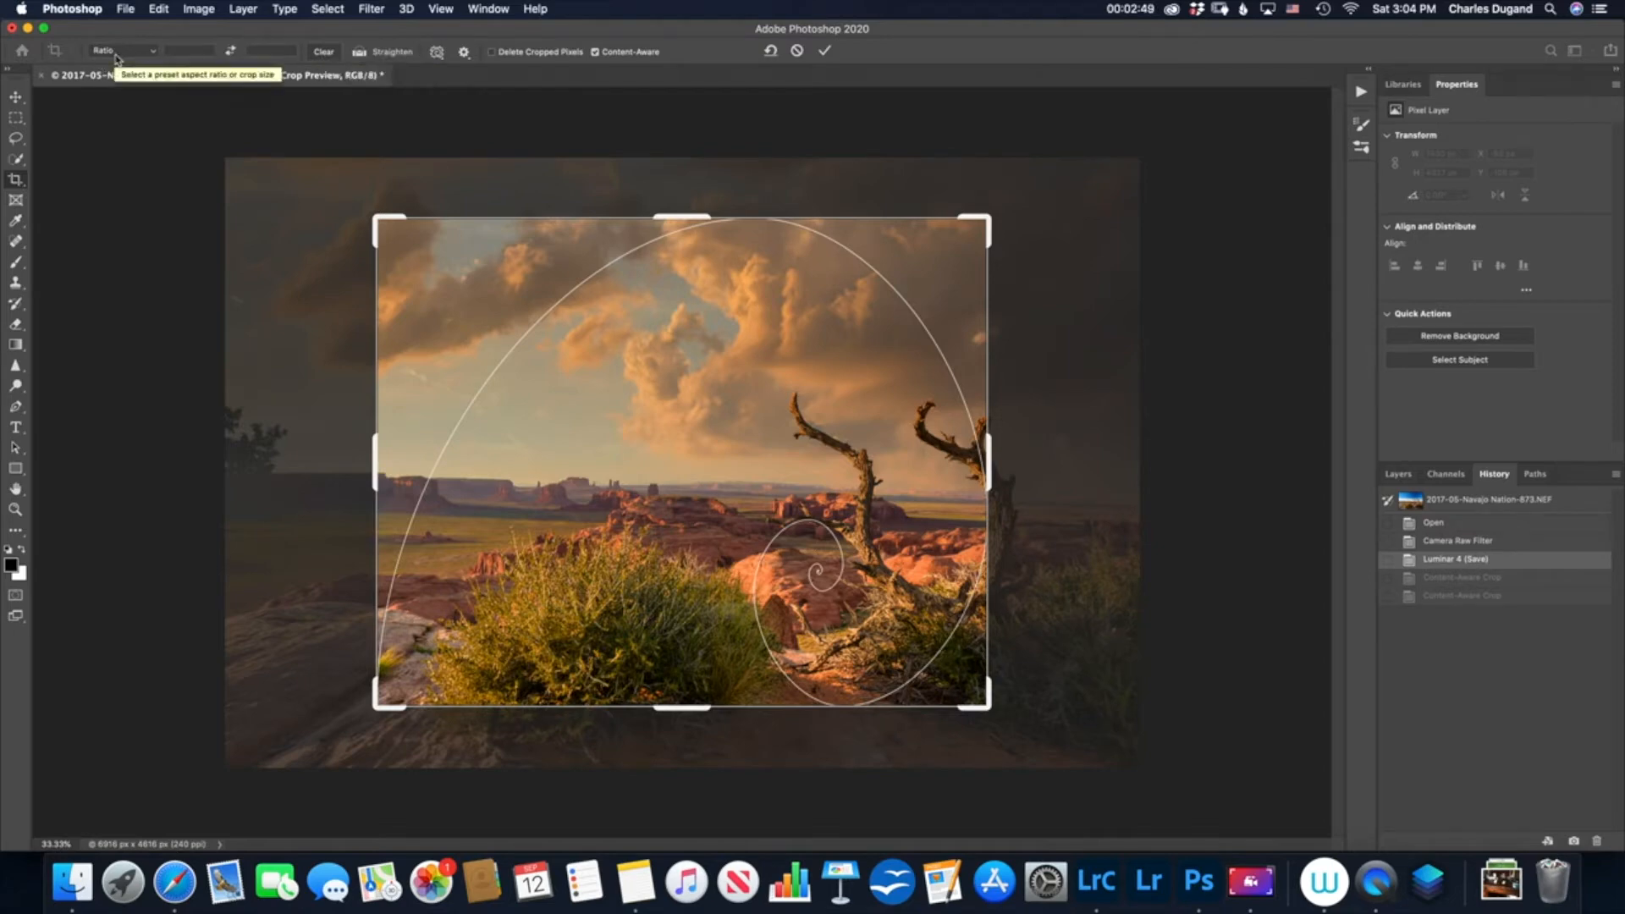
- Enlarge the unconstrained crop frame outward on its sides and lower edge to just inside the photo's borders
mouse_move(376, 218)
left_mouse_down()
mouse_move(323, 190)
mouse_move(380, 216)
mouse_move(348, 208)
left_mouse_up()
left_click_drag(1016, 468, 1083, 468)
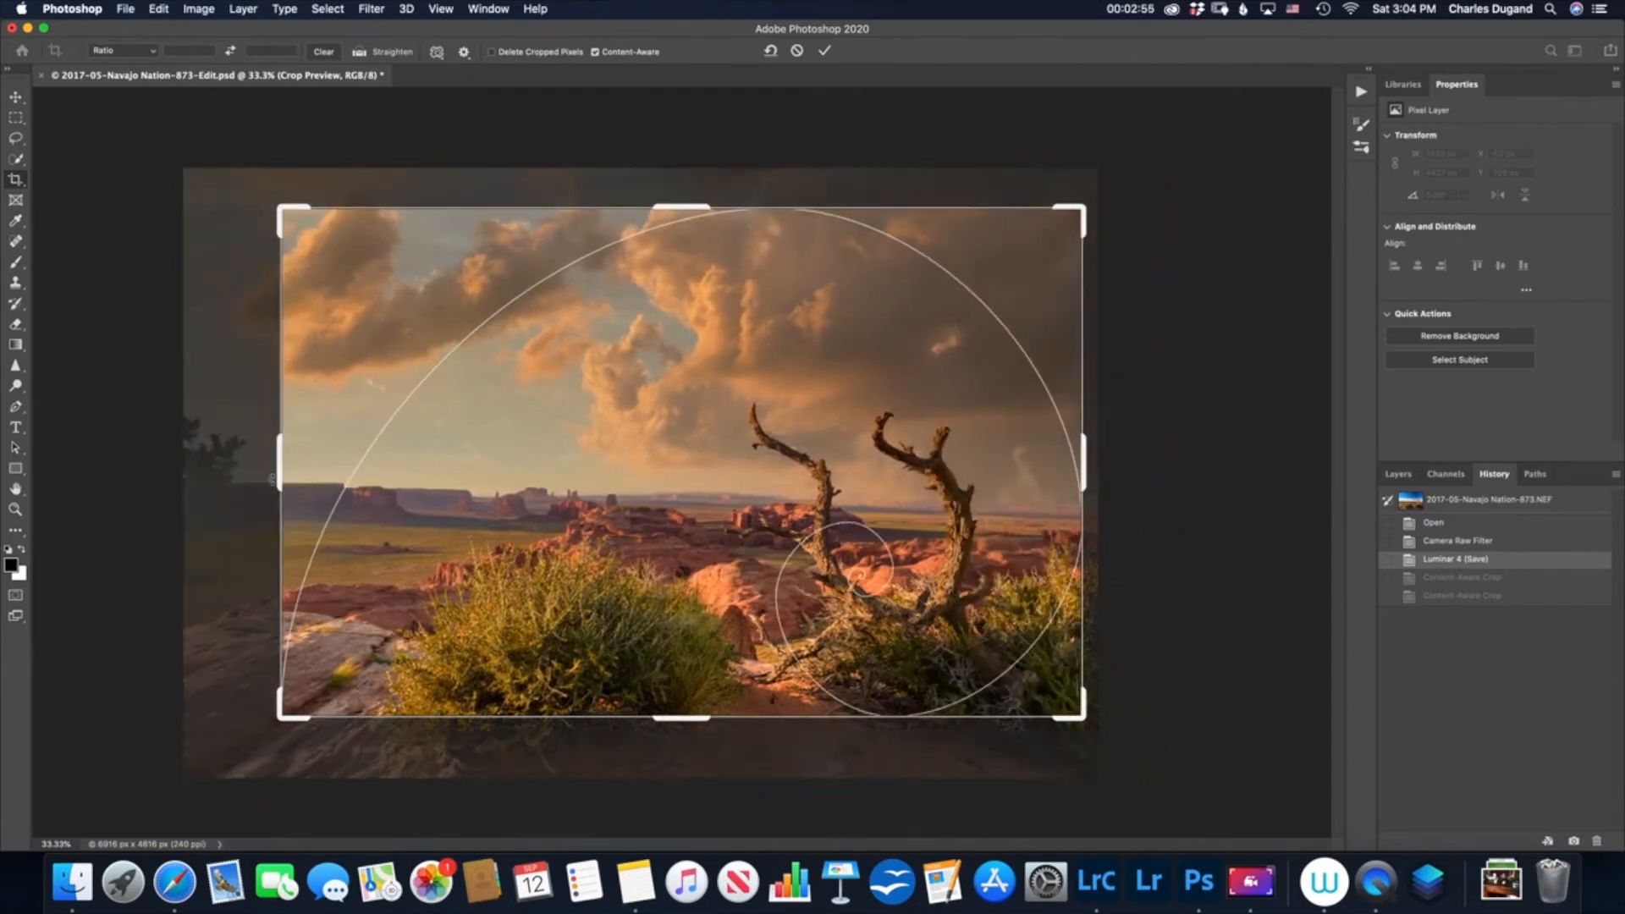
left_click_drag(285, 465, 240, 453)
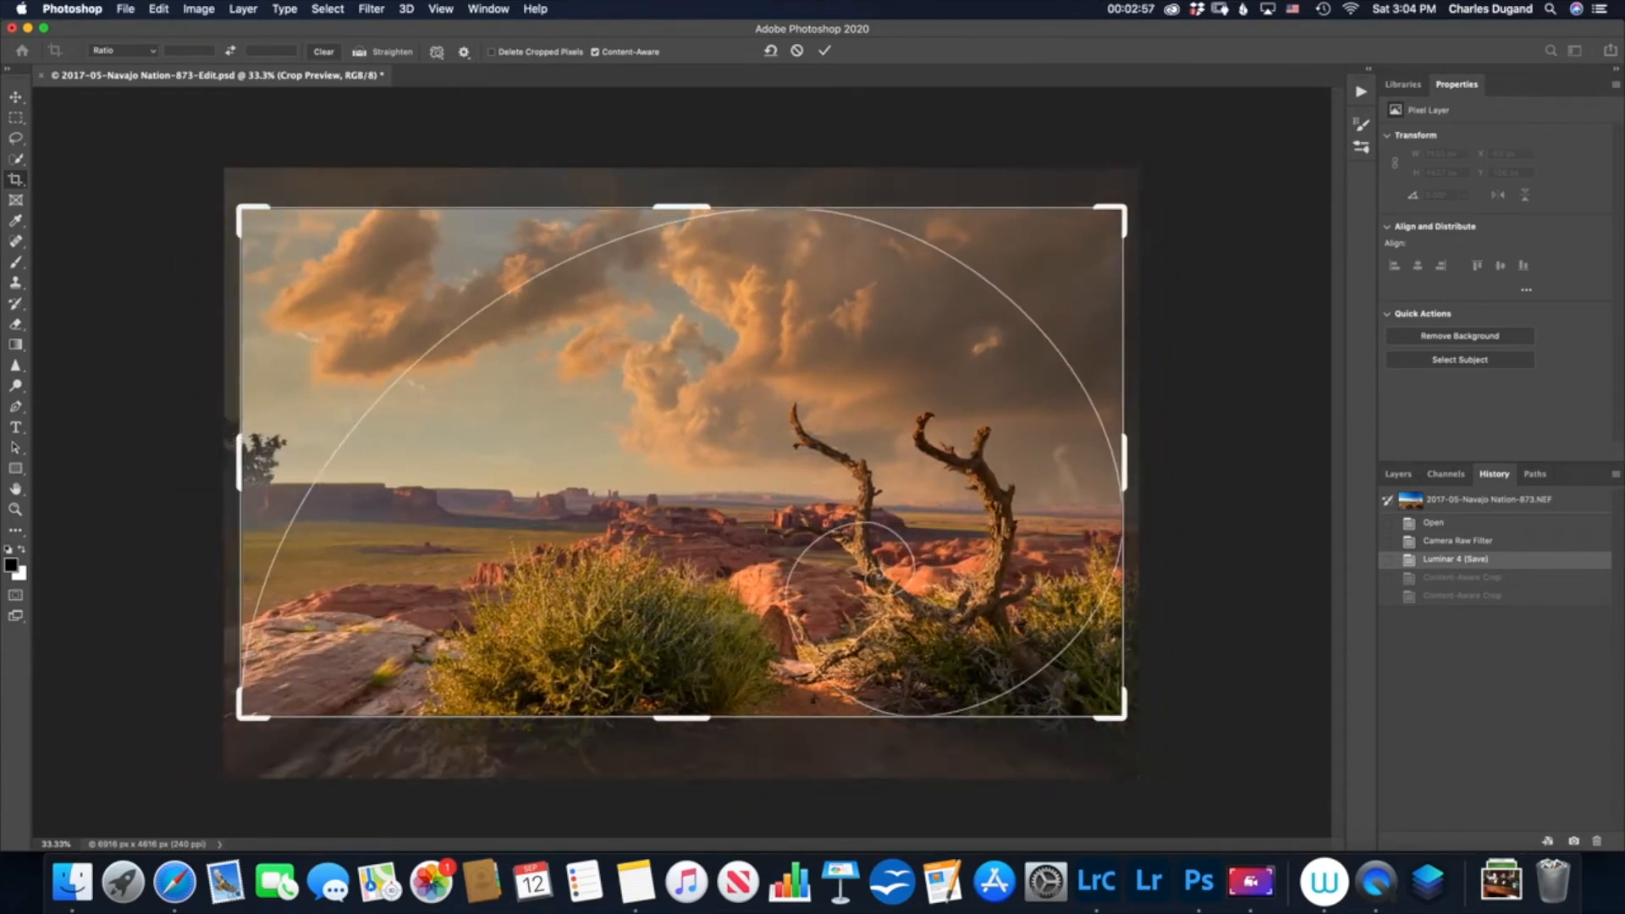
left_click_drag(680, 719, 679, 745)
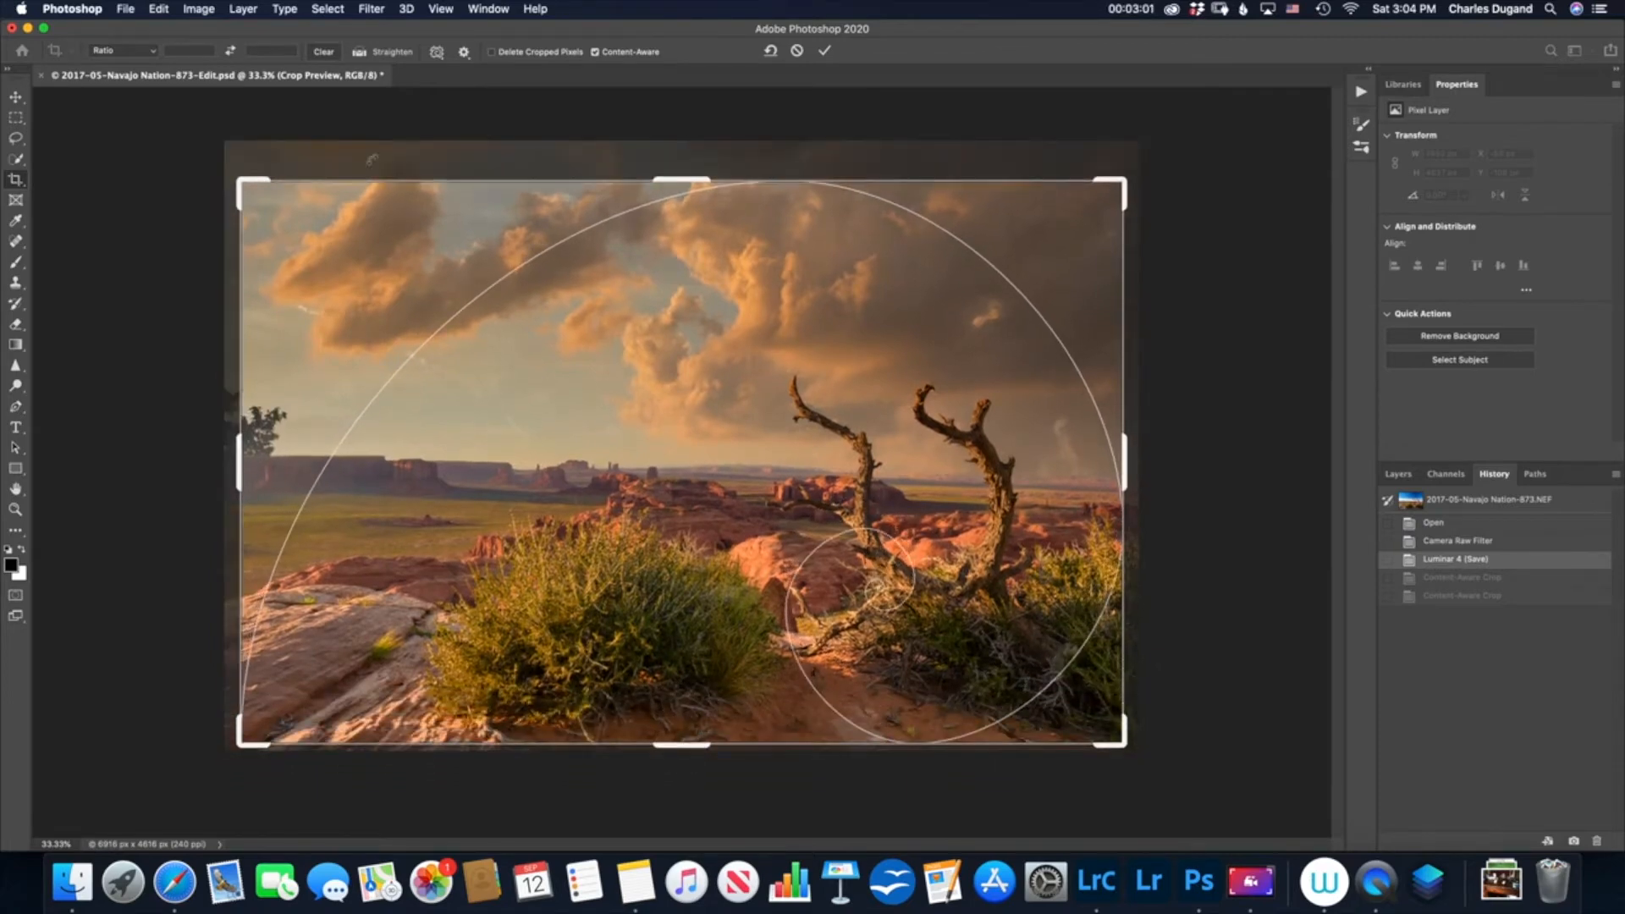
- Constrain the crop frame to Original Ratio and reset it to the full photo
left_click(129, 52)
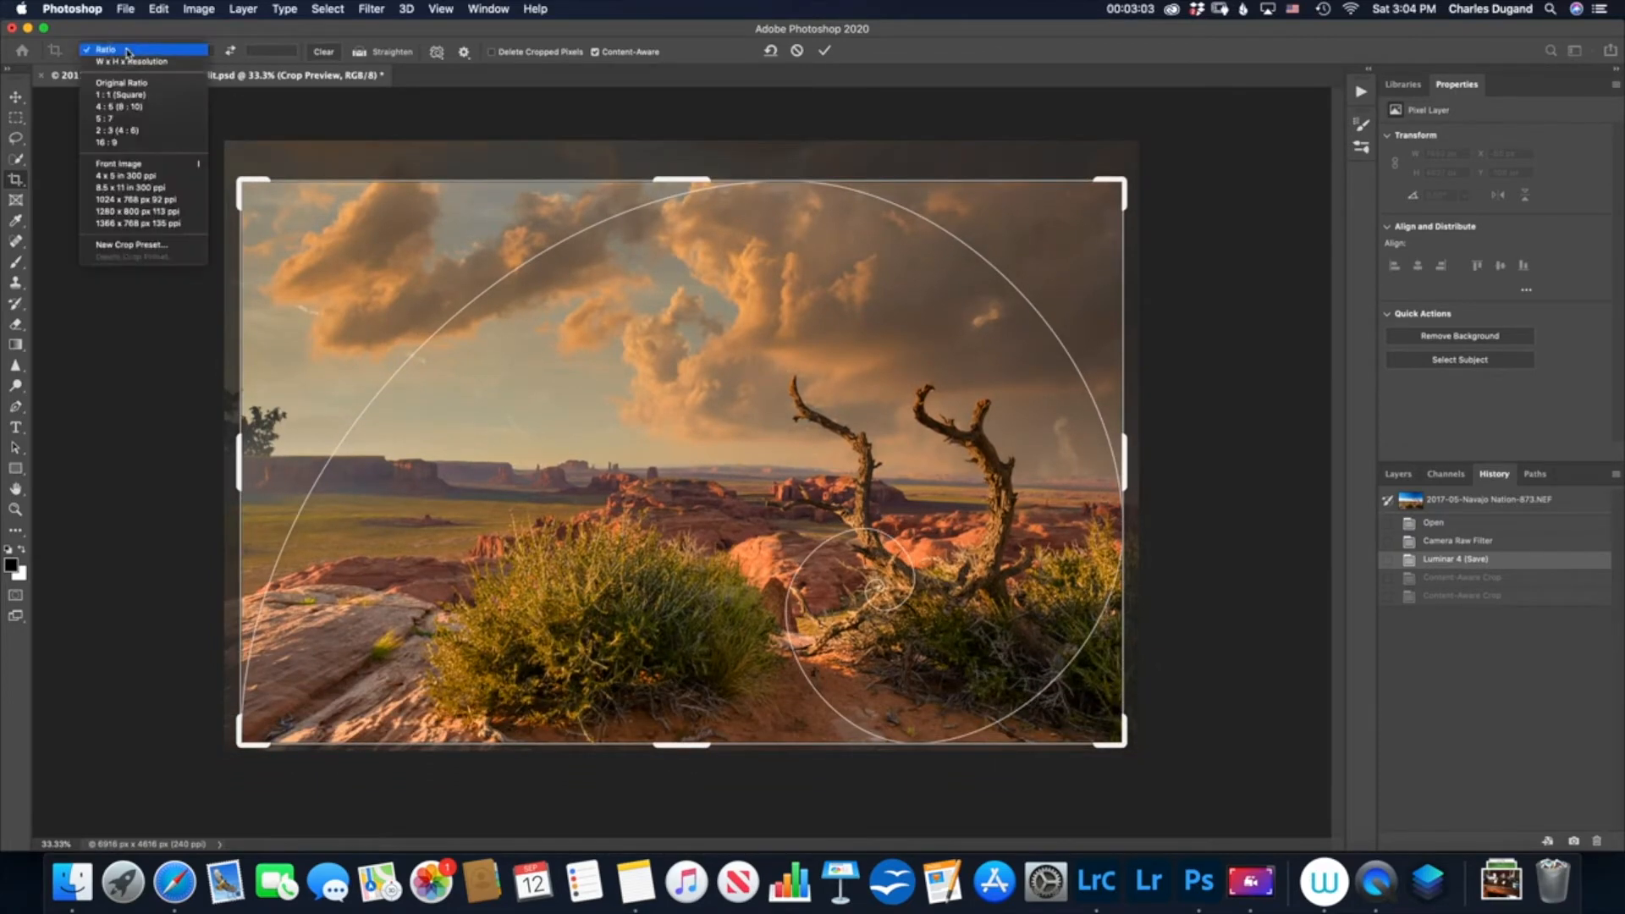
left_click(125, 84)
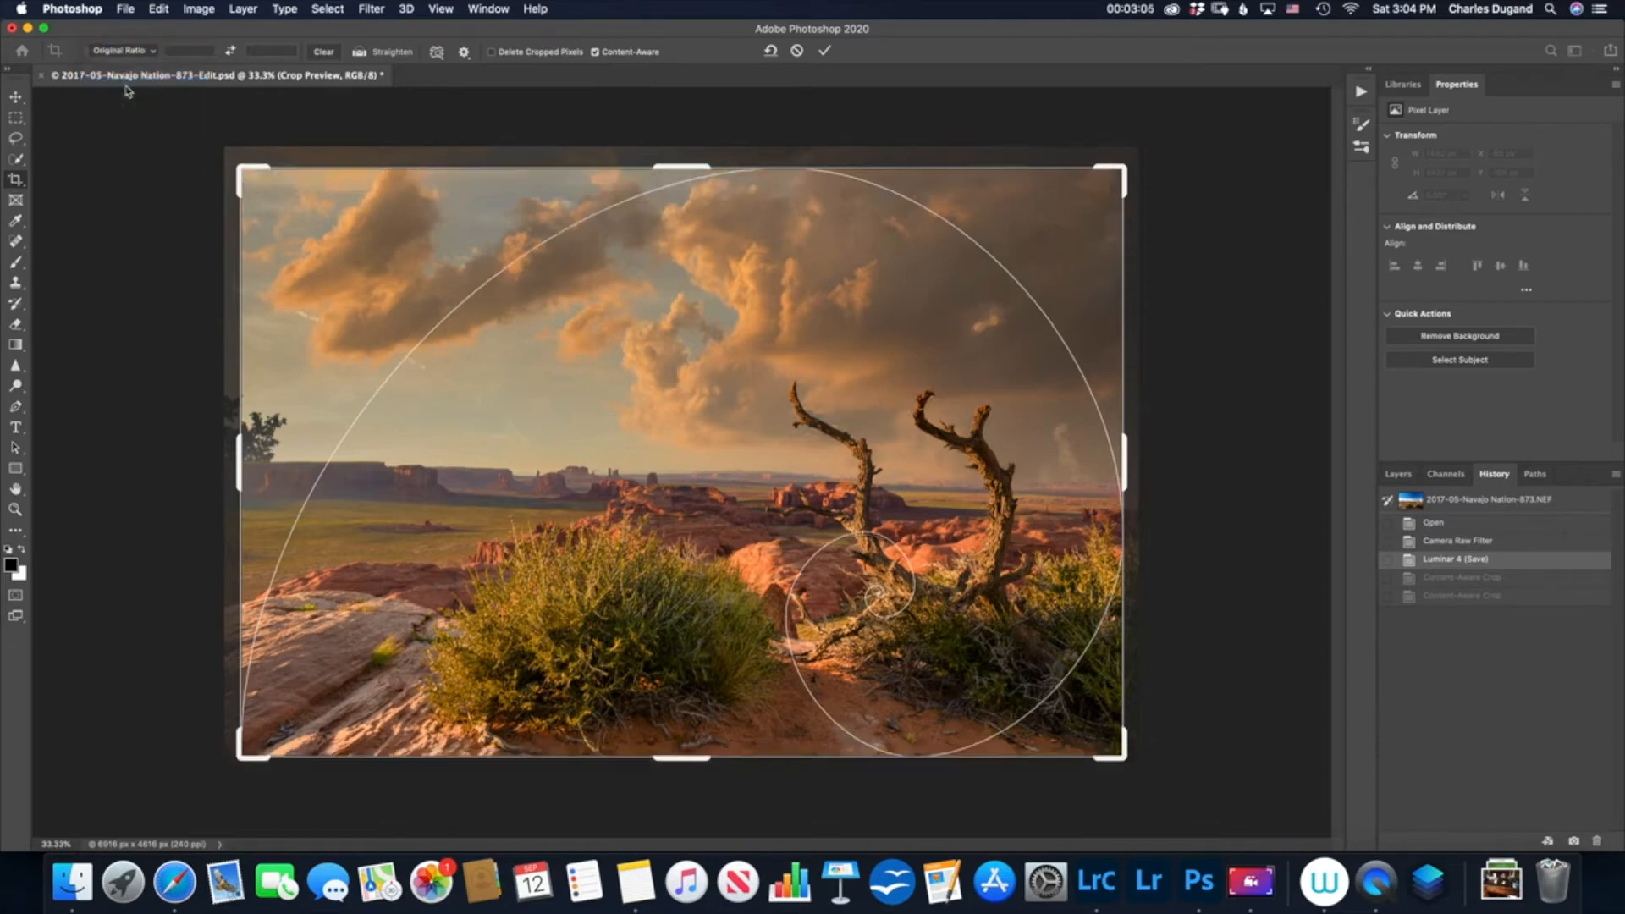
left_click(768, 53)
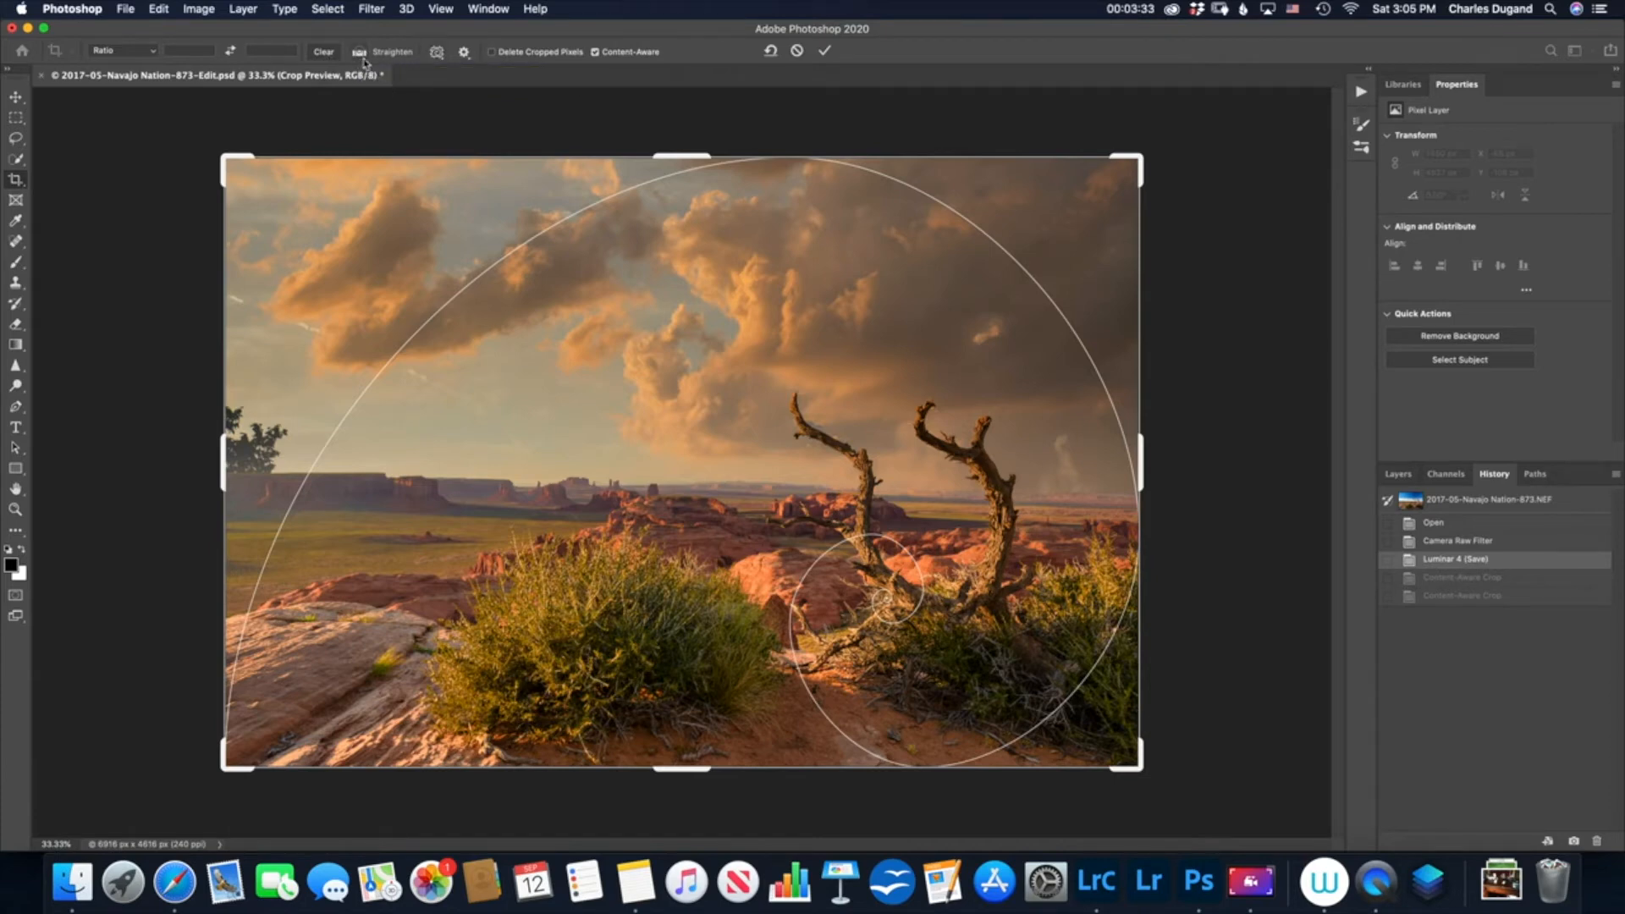
- Try the Rule of Thirds crop overlay and switch back to the Golden Spiral overlay
left_click(437, 52)
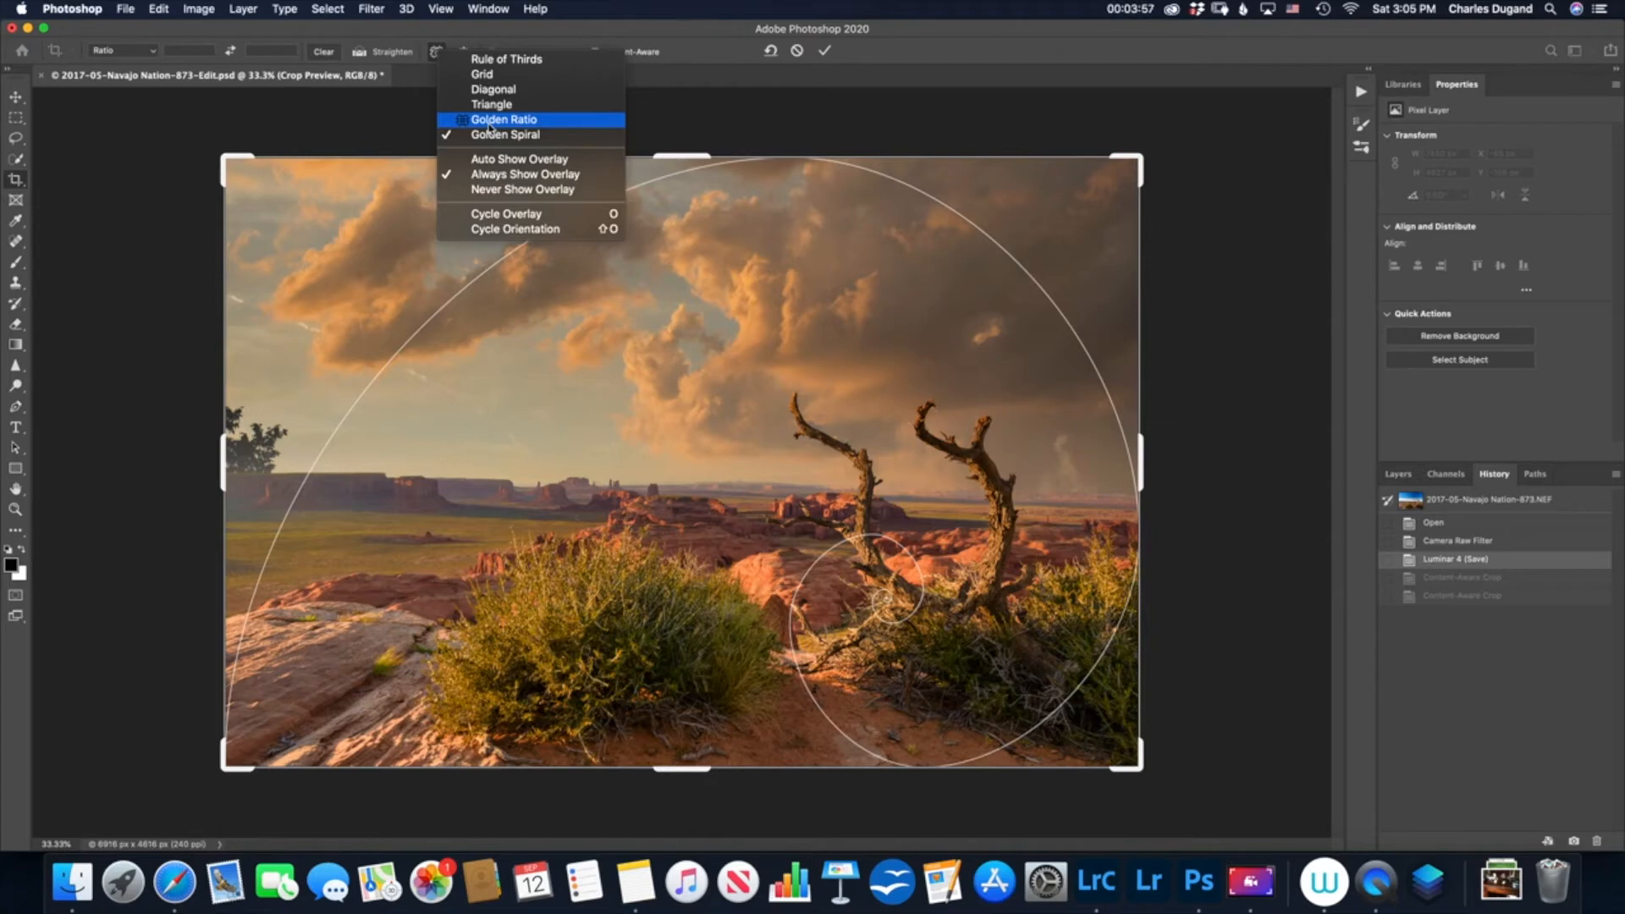
left_click(501, 59)
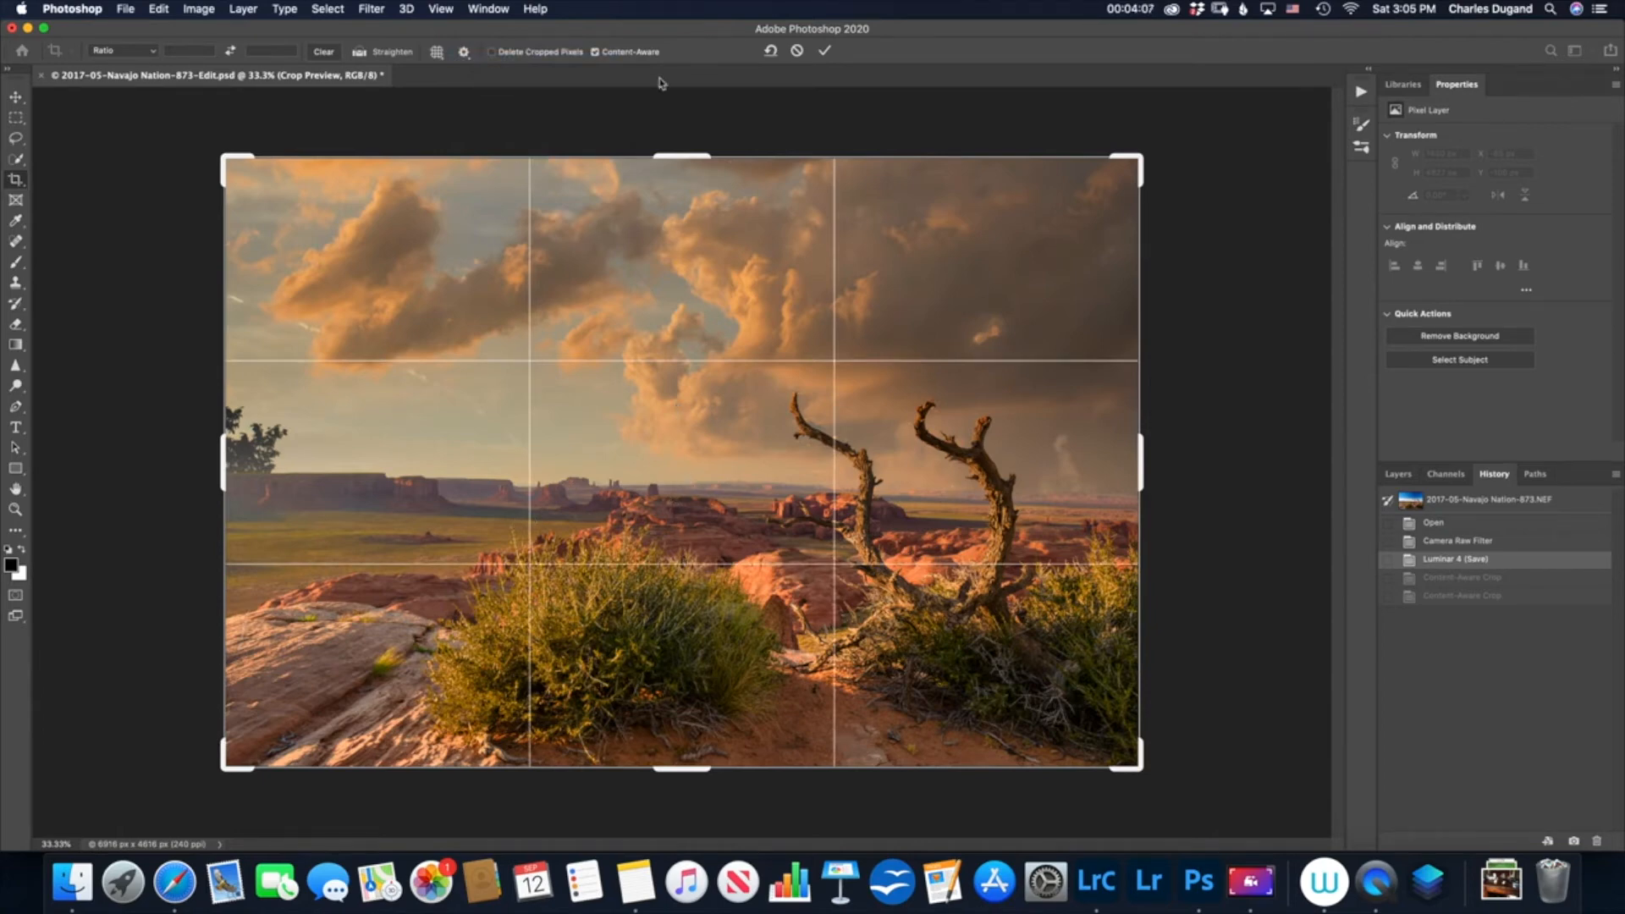
left_click(437, 53)
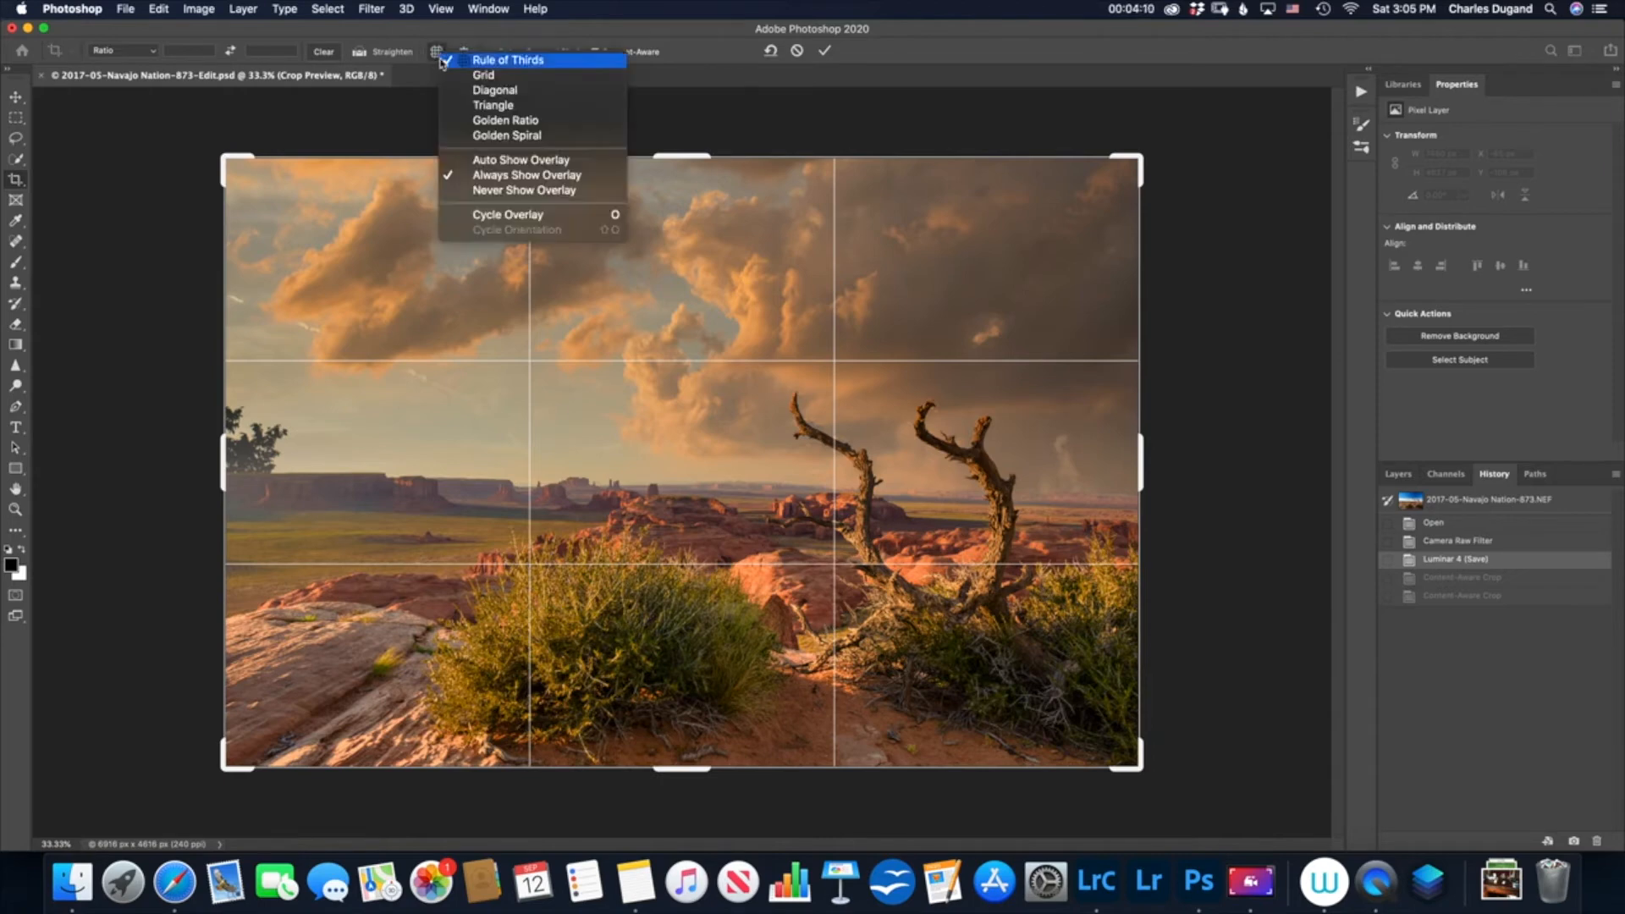
left_click(489, 138)
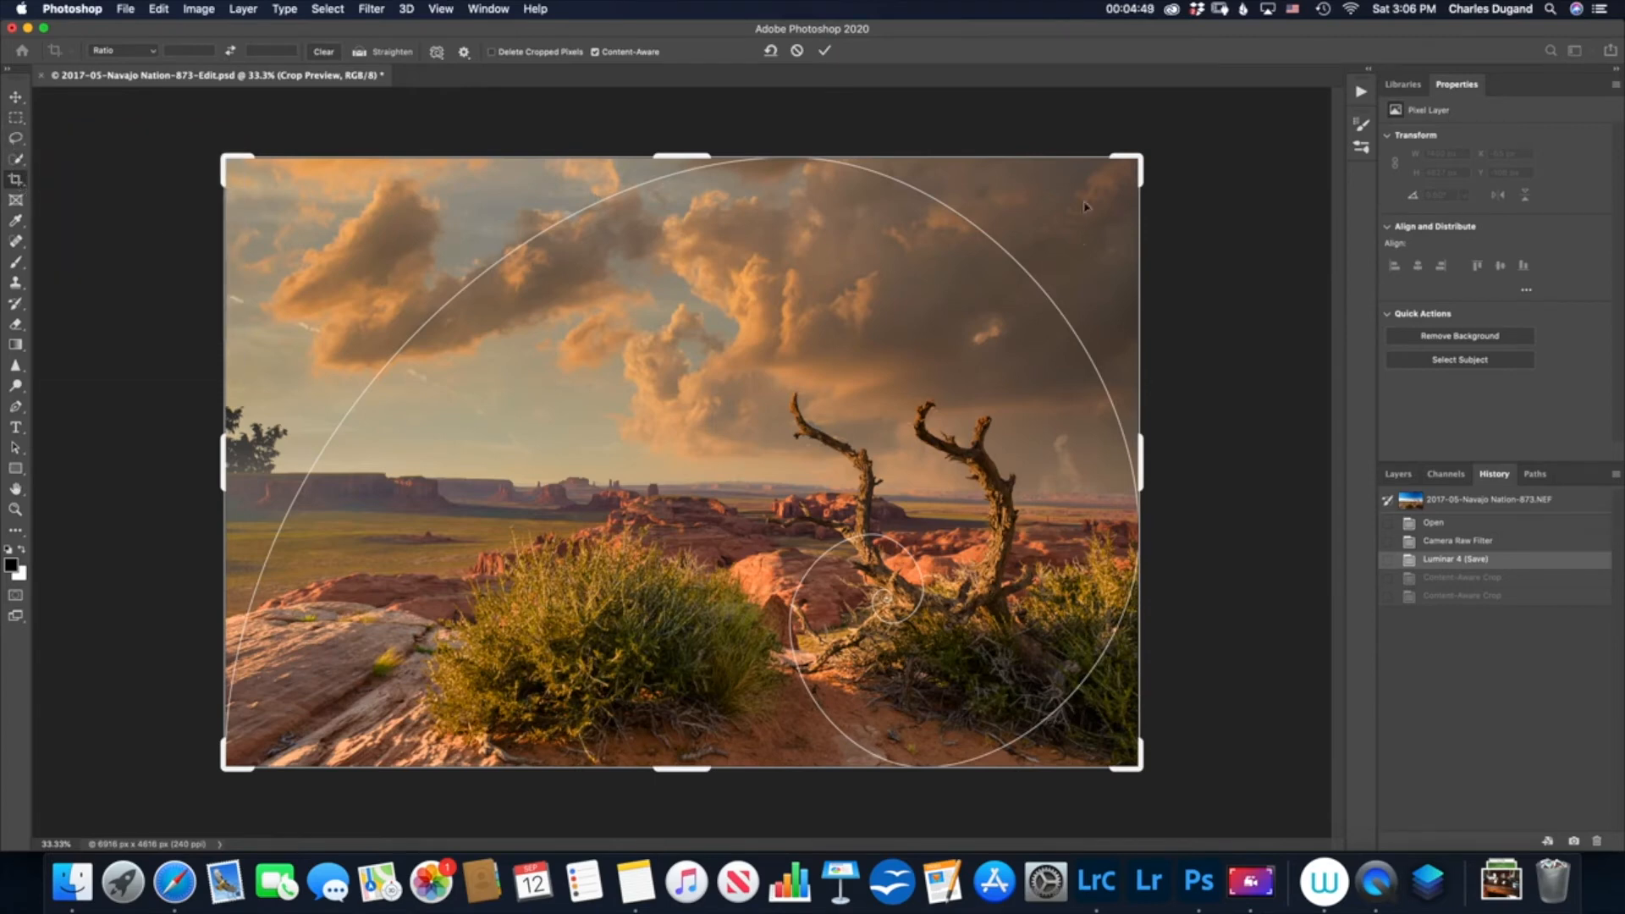
- Straighten the photo by about 1.8° with a reference line along the distant horizon, from the photo's right edge to its middle
mouse_move(1135, 161)
left_mouse_down()
mouse_move(1058, 214)
mouse_move(1129, 145)
mouse_move(1141, 156)
left_mouse_up()
left_click(370, 54)
left_click_drag(1126, 505, 712, 499)
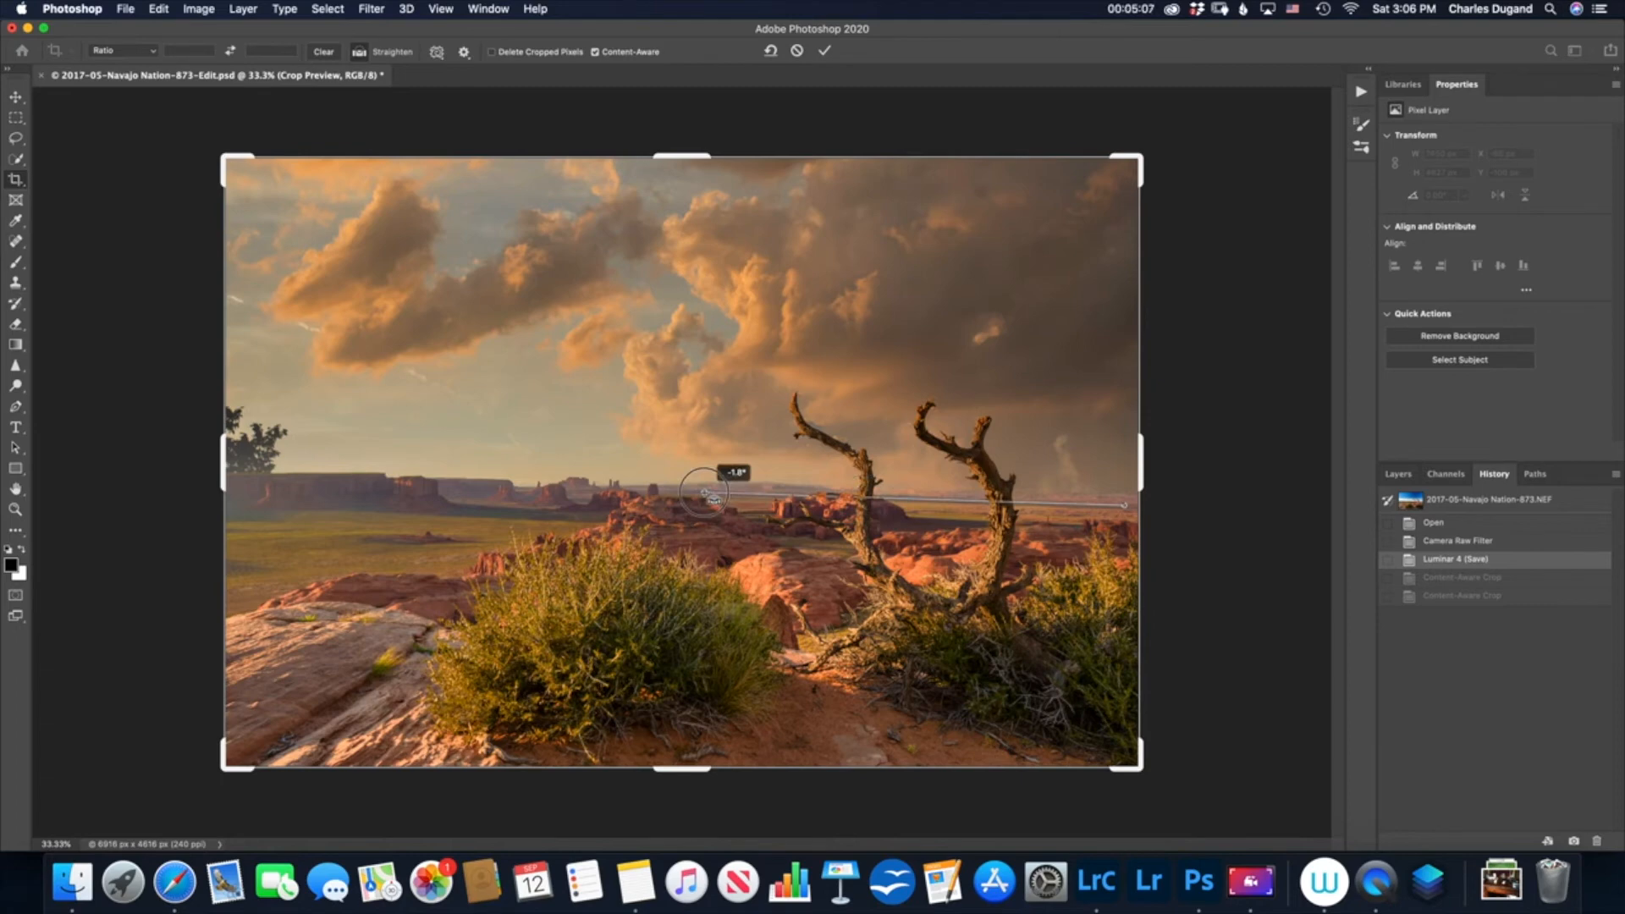
left_click_drag(713, 499, 704, 496)
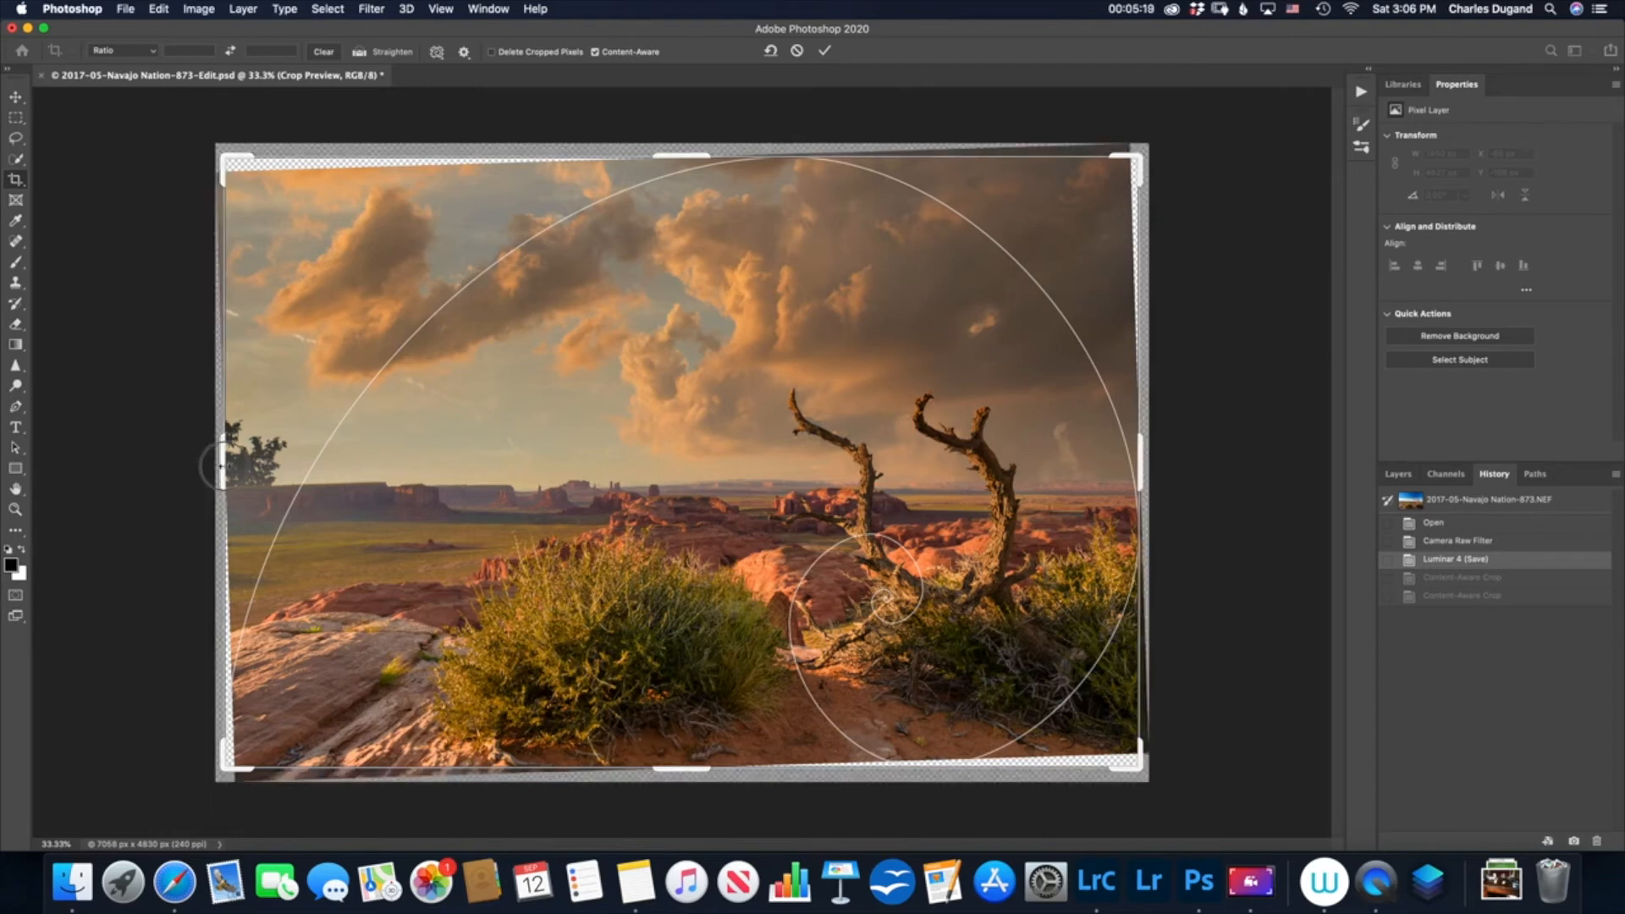
- Extend the crop frame on all sides around the rotated photo, to about 7057 by 4830 px, and apply the Content-Aware crop
left_click_drag(223, 466, 223, 465)
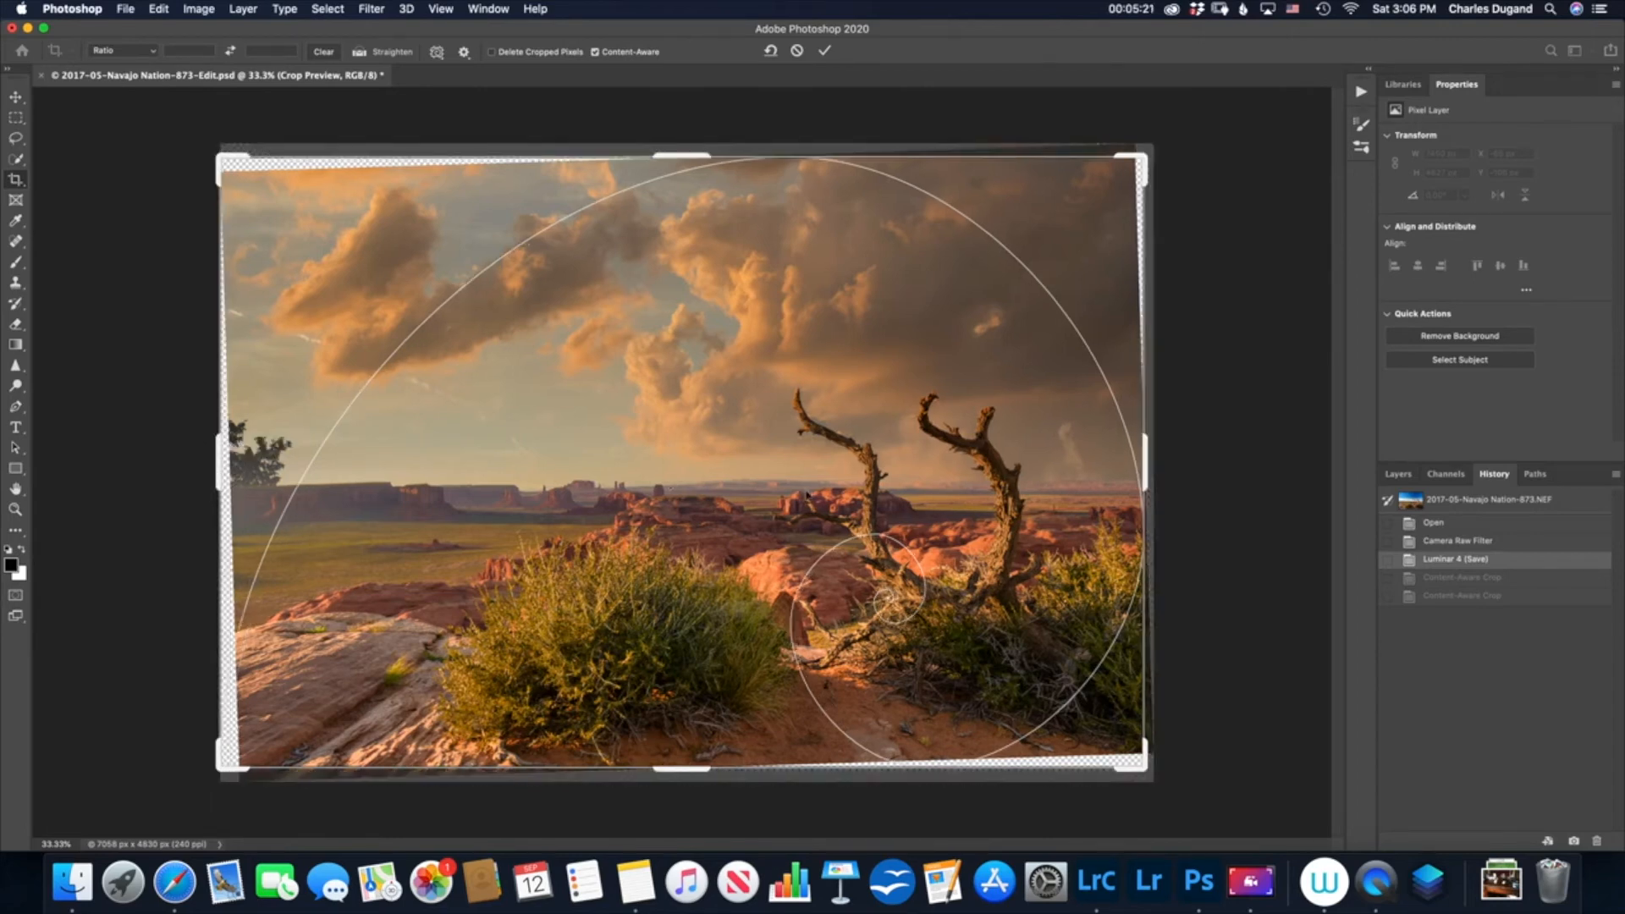
left_click_drag(1145, 470, 1172, 450)
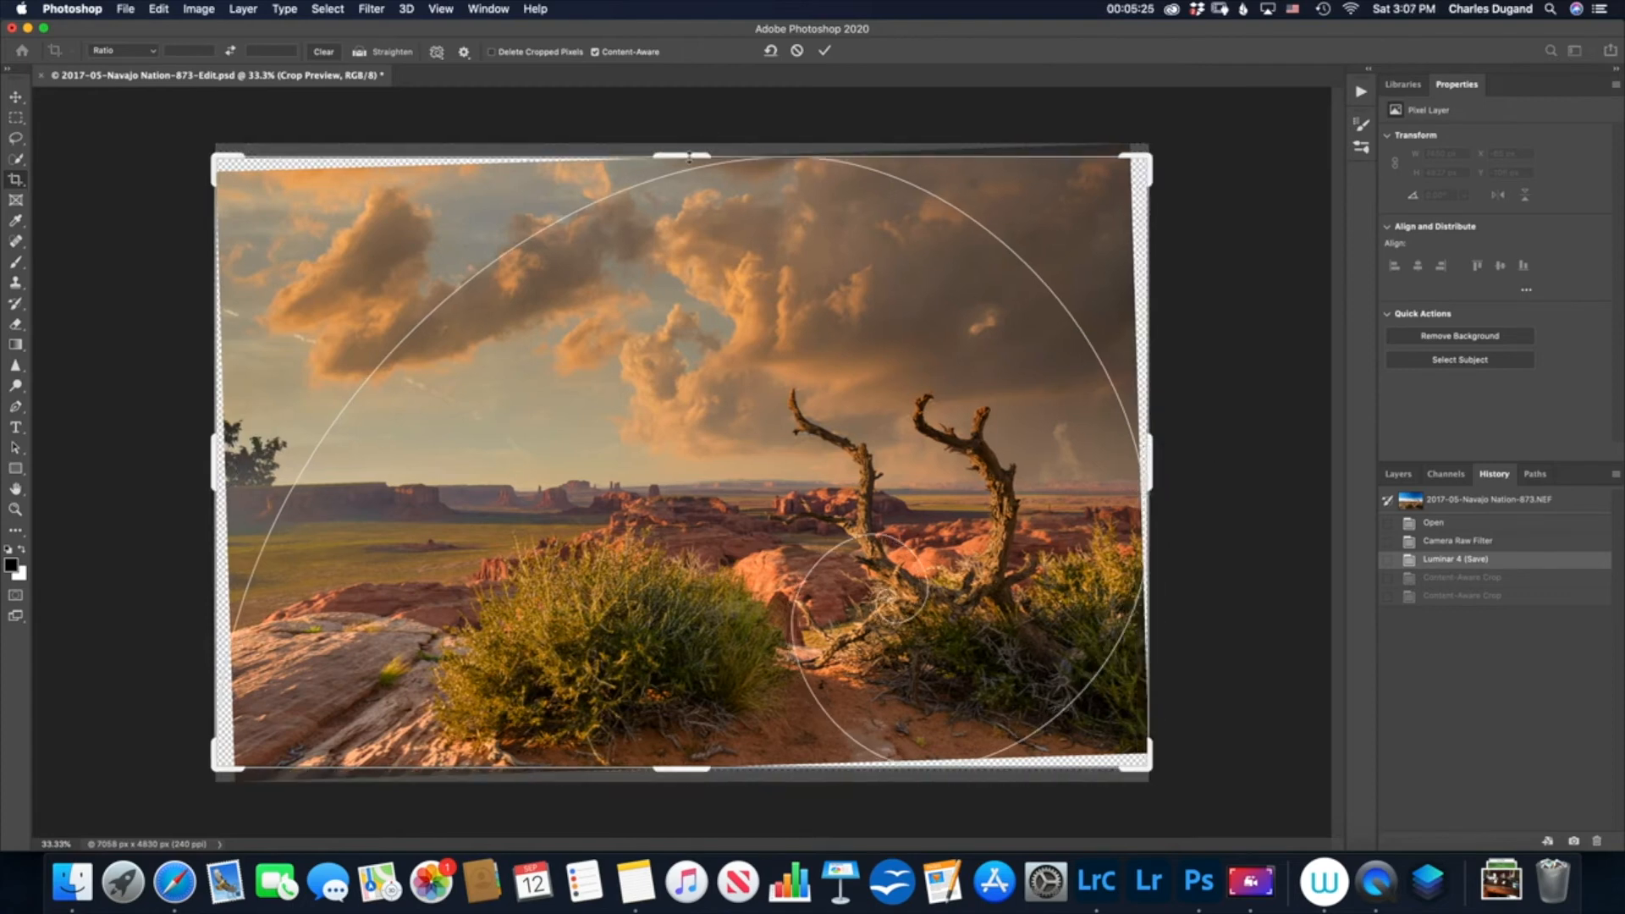
left_click_drag(689, 156, 688, 150)
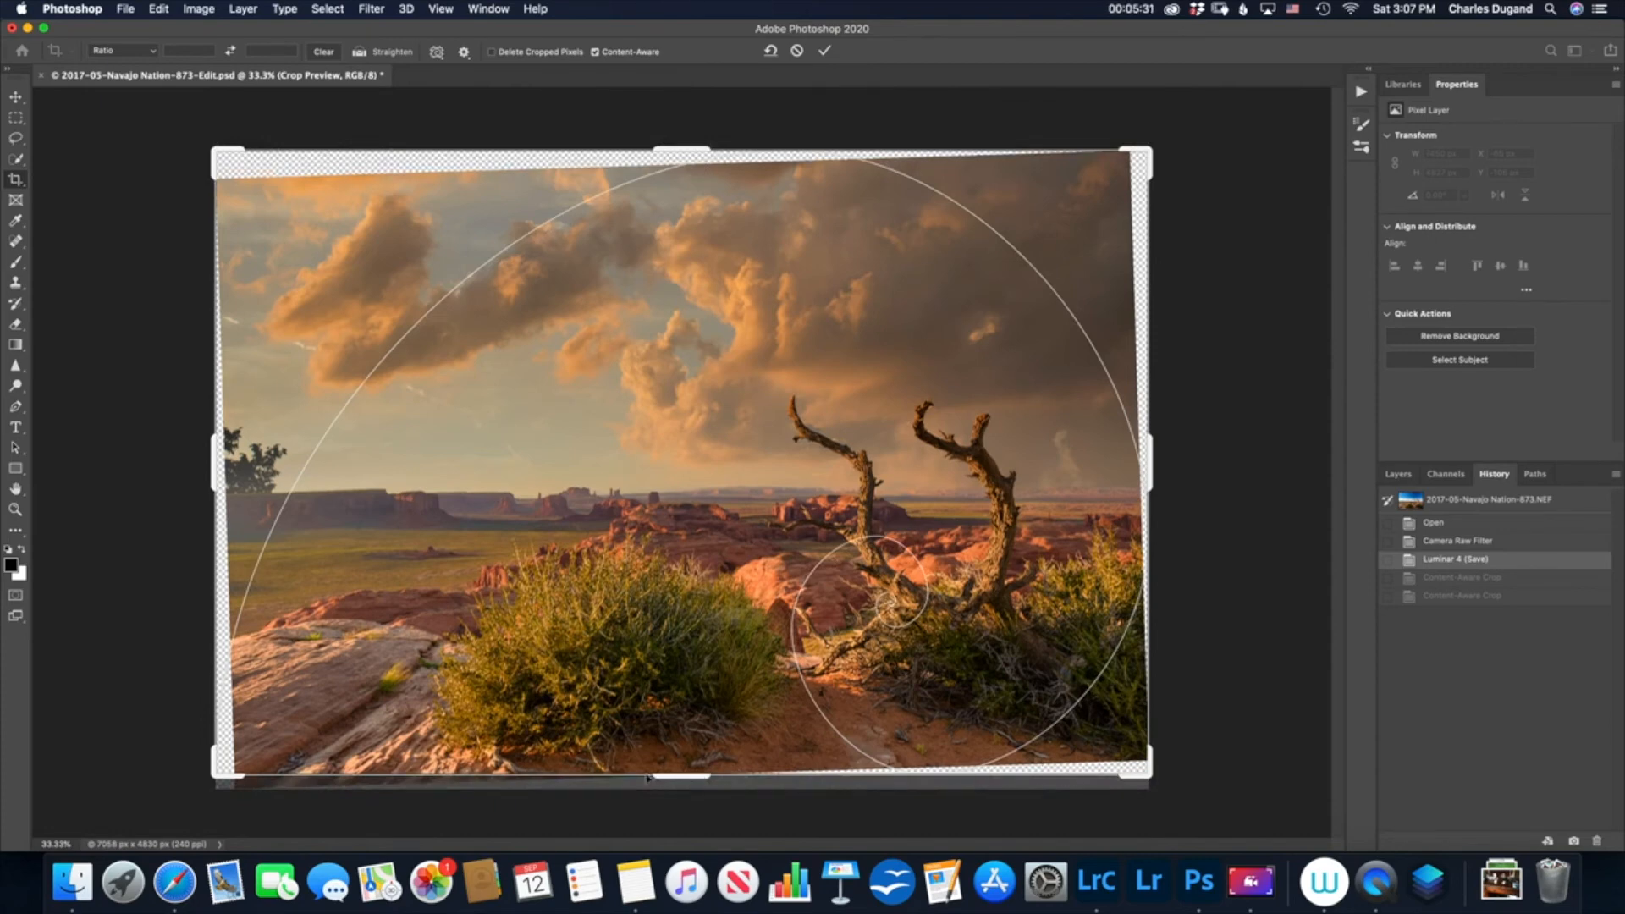
left_click_drag(671, 777, 672, 779)
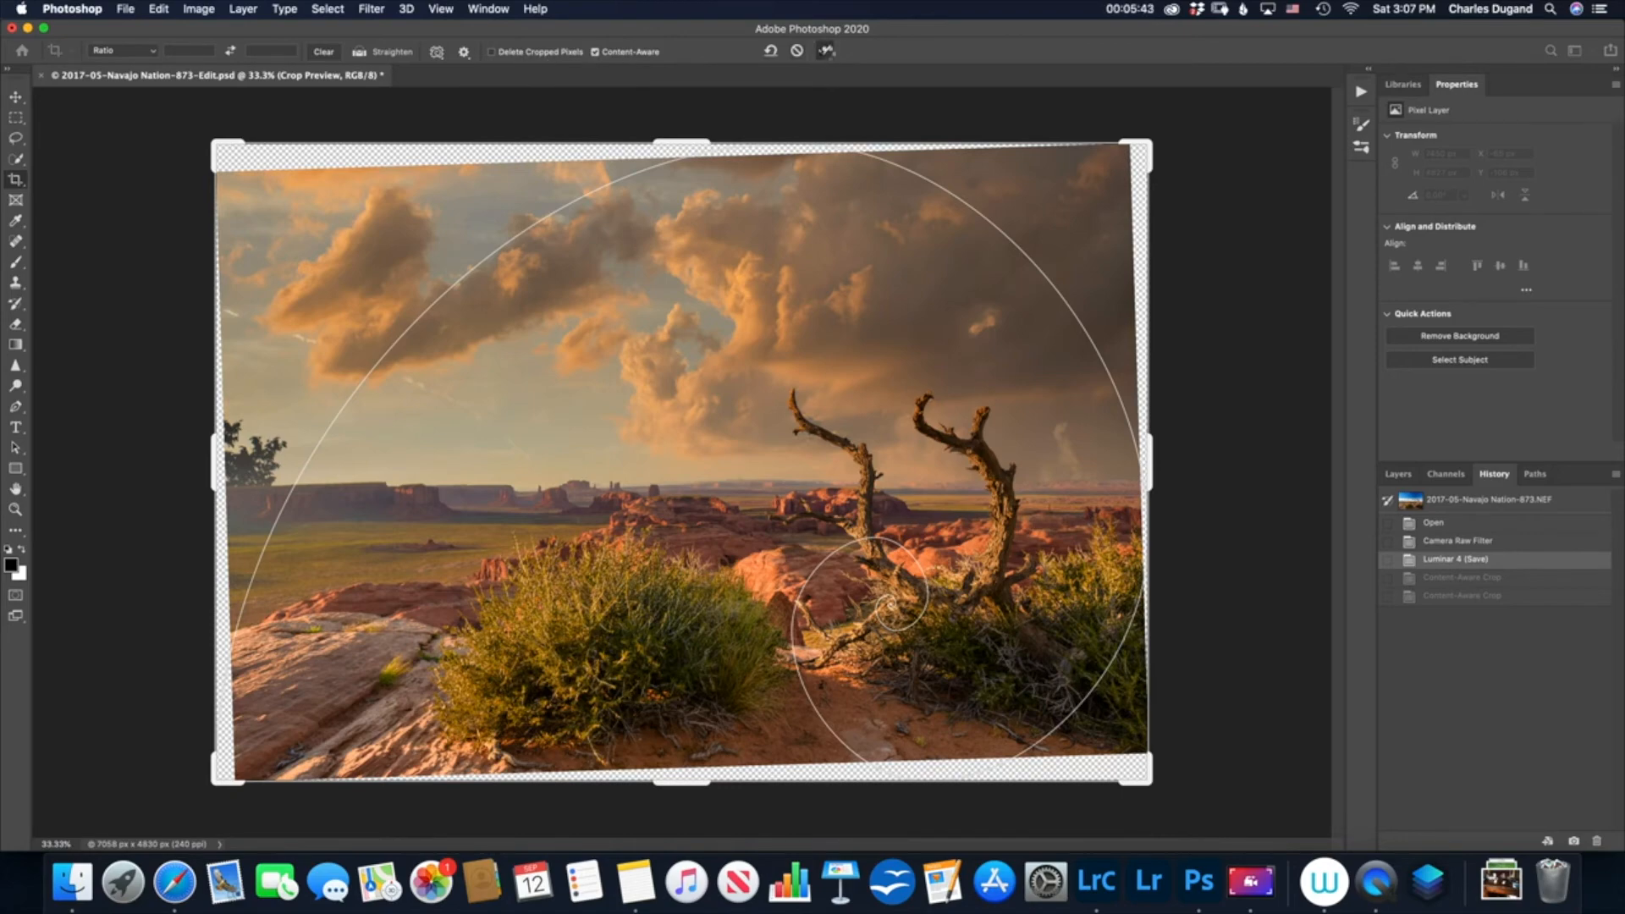
left_click(826, 51)
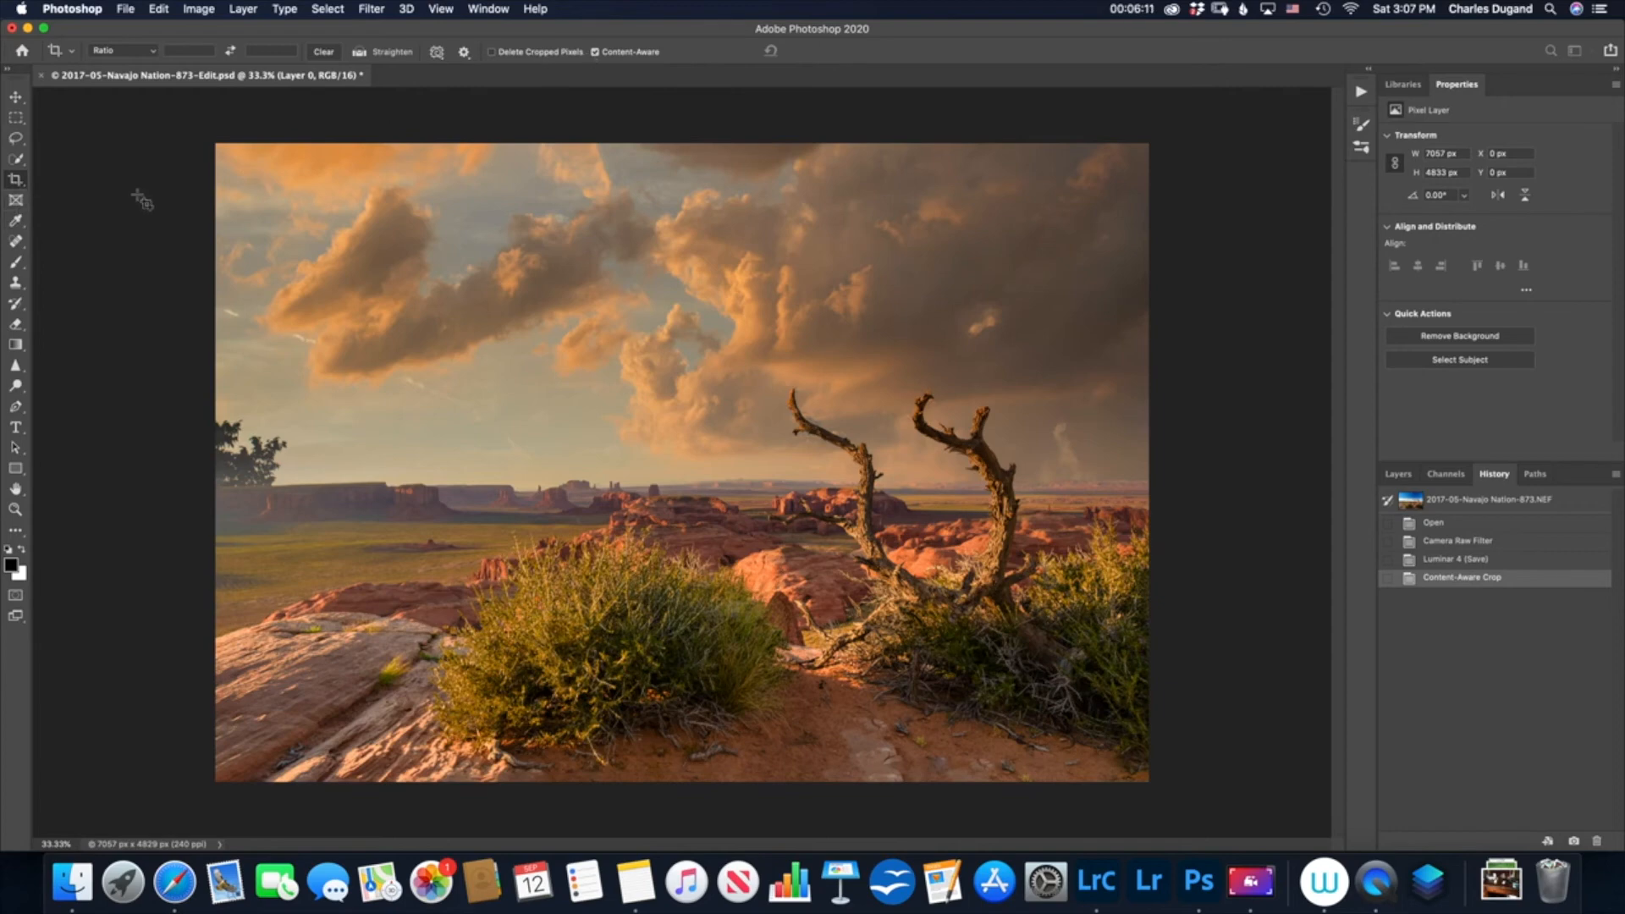
- Extend the crop frame beyond the photo's right and top edges to about 7625 by 5091 px and apply the Content-Aware crop
left_click(19, 185)
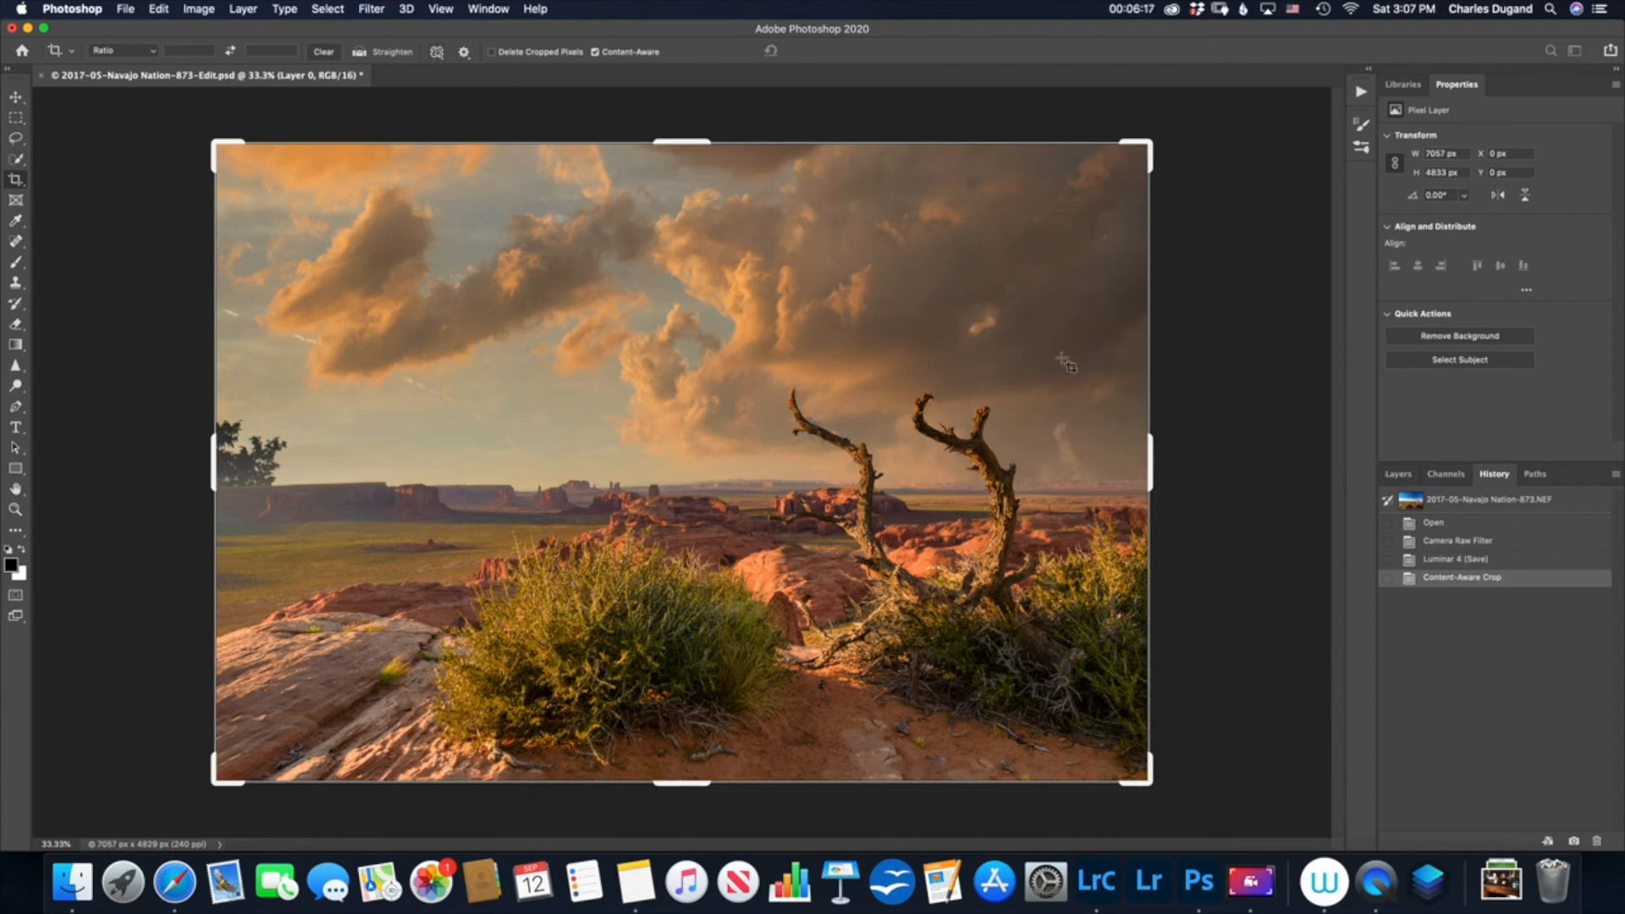
left_click_drag(1149, 461, 1190, 462)
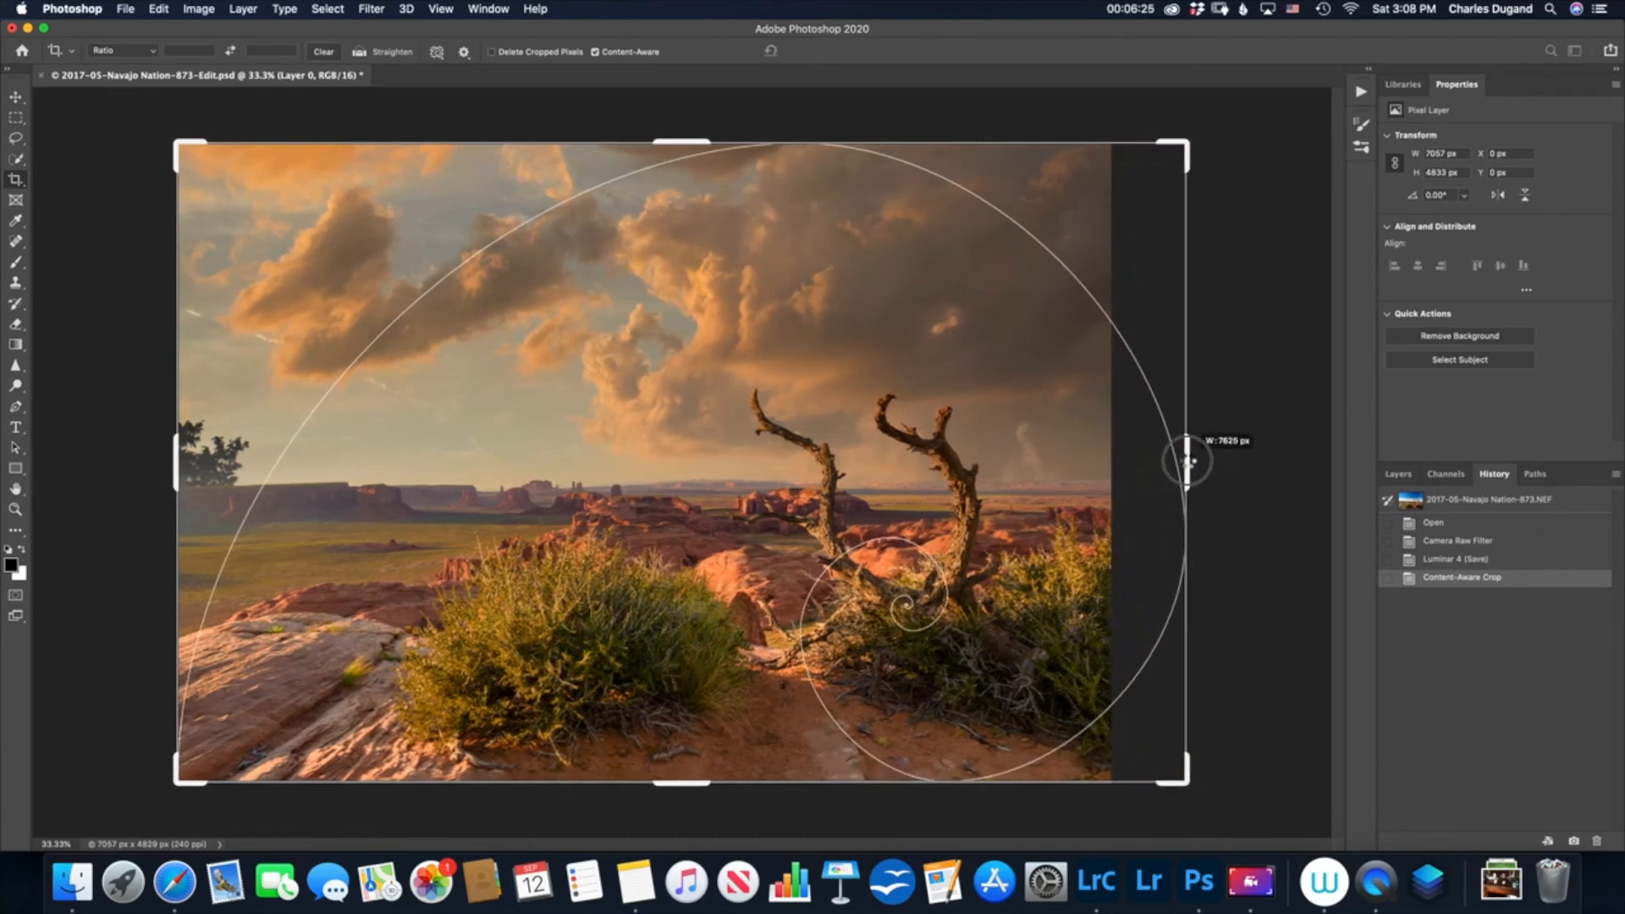
left_click_drag(1189, 461, 1189, 461)
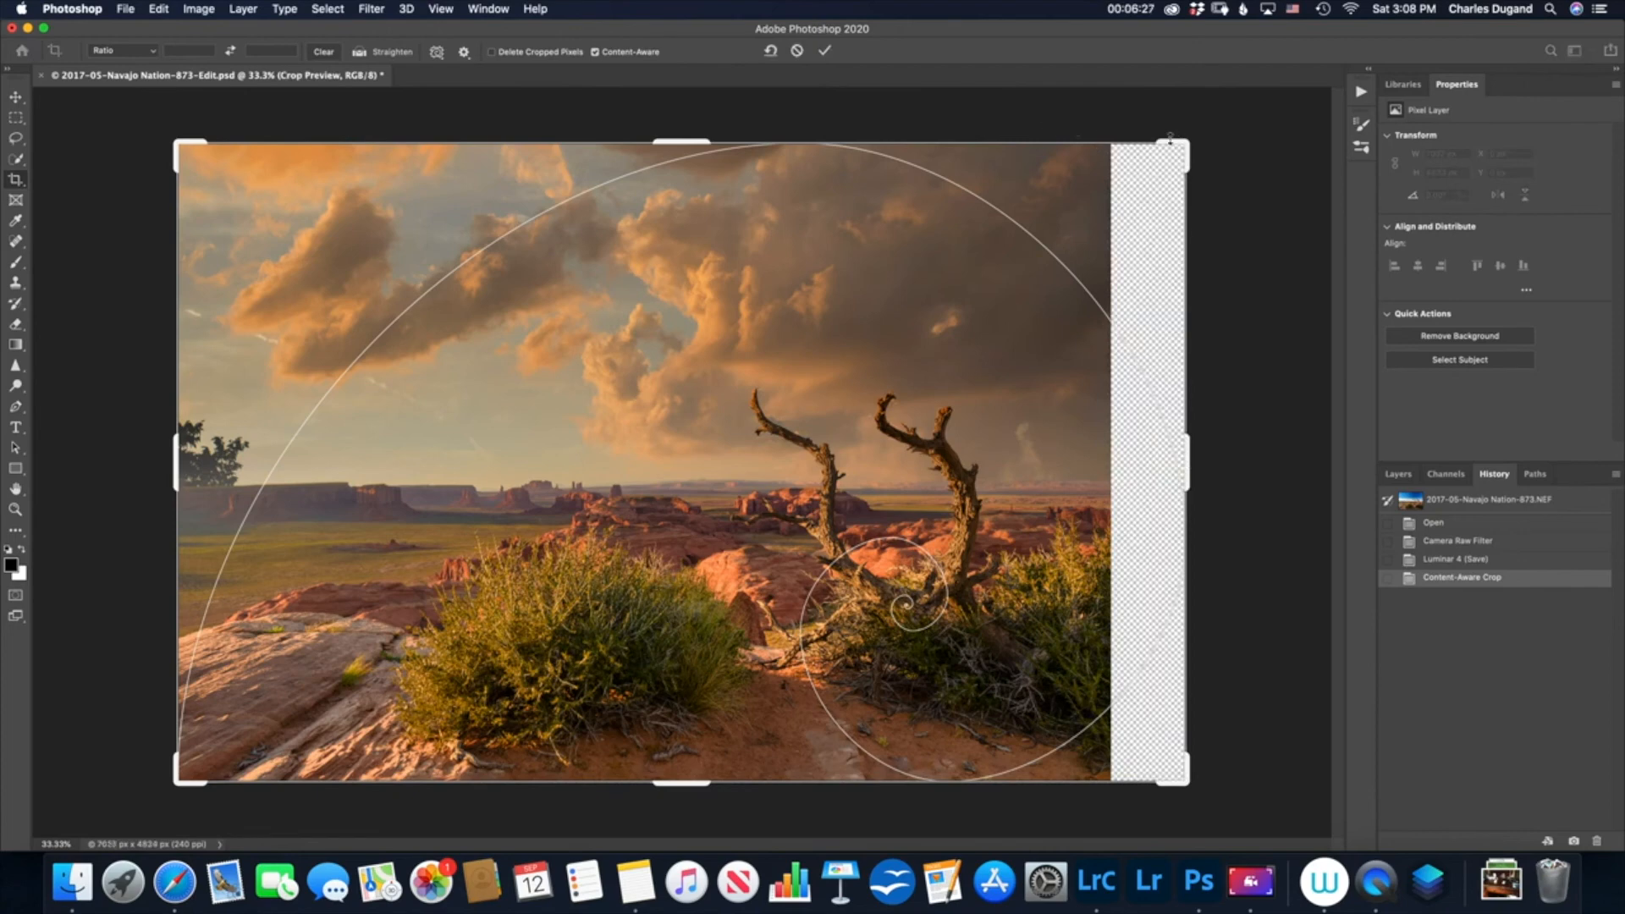
left_click_drag(691, 138, 690, 123)
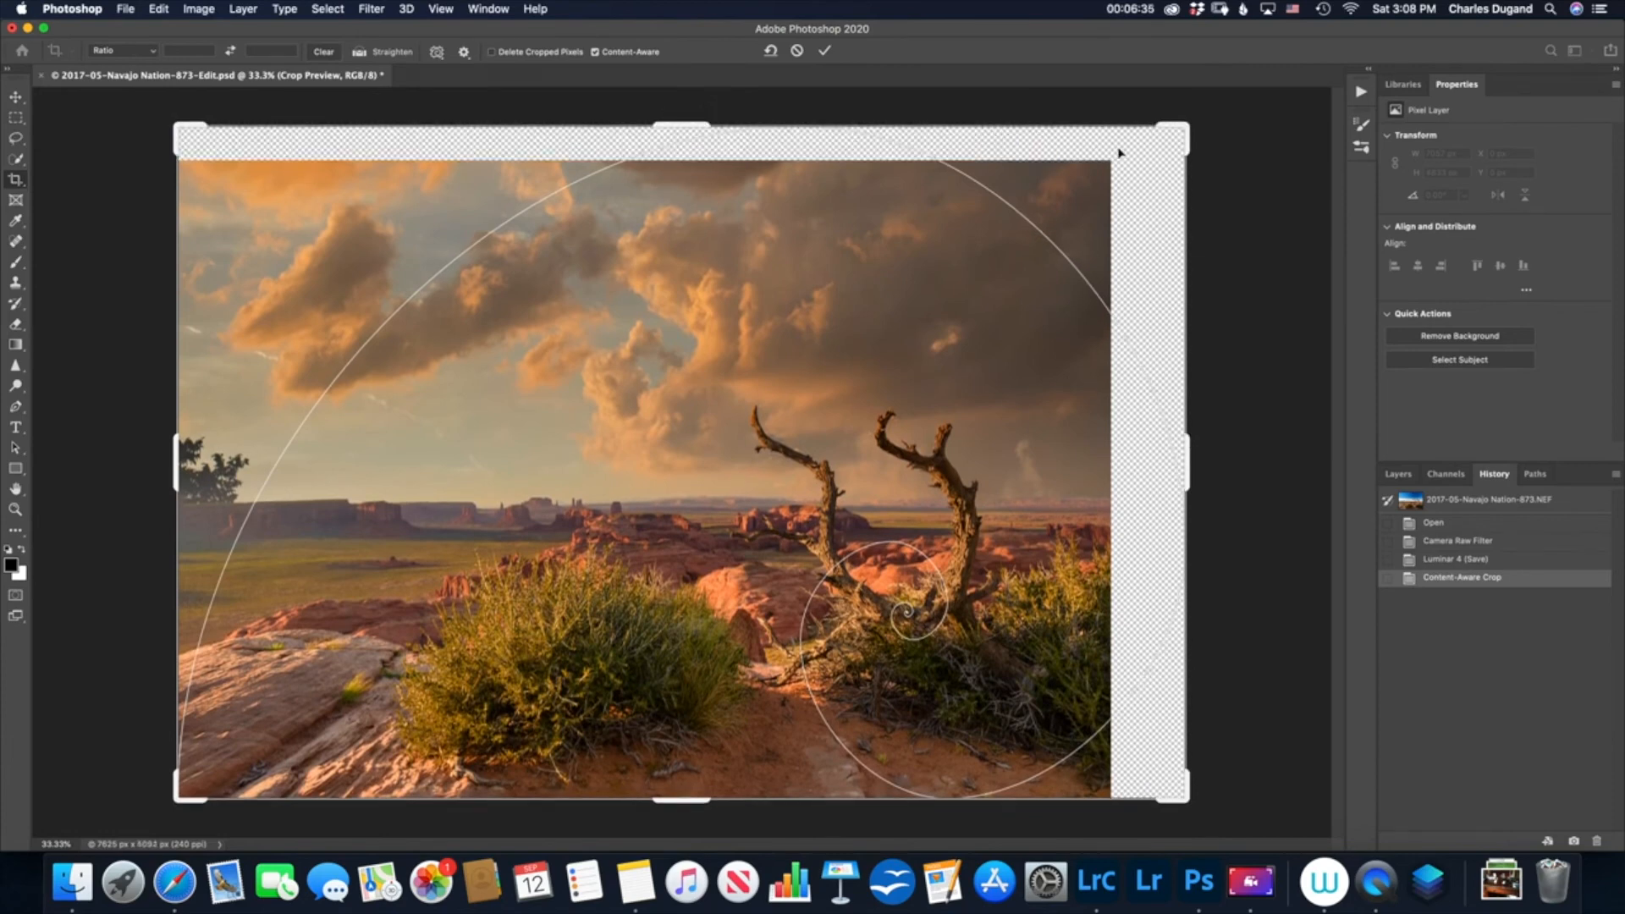
left_click(828, 54)
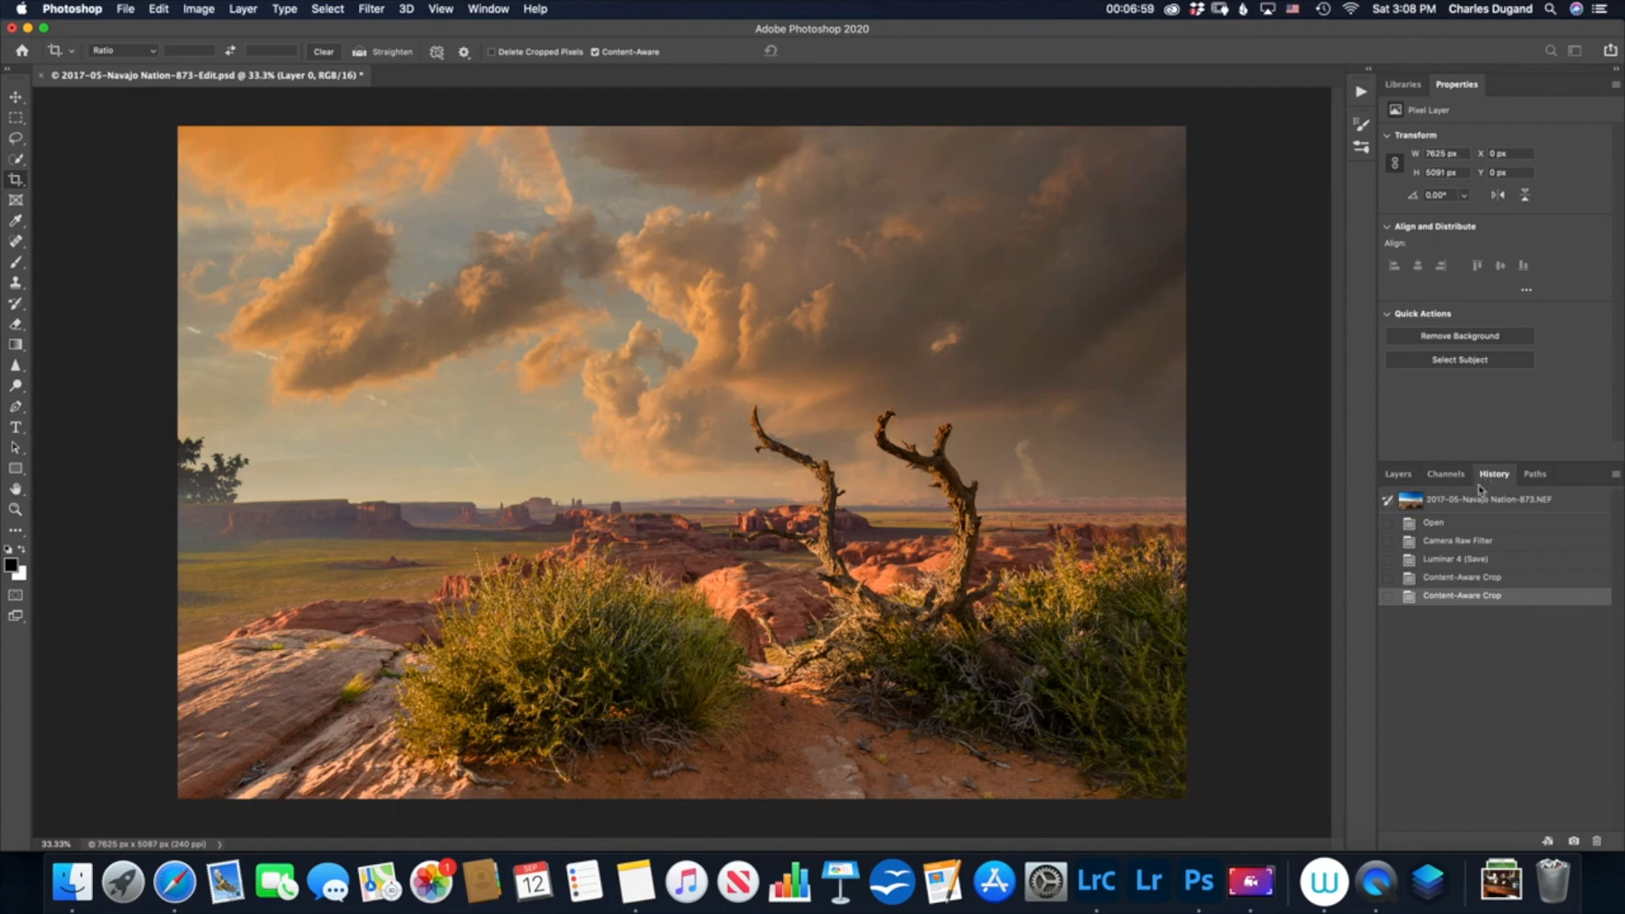
- Compare the photo before and after the second Content-Aware crop in the history, ending on the extended version
left_click(1446, 579)
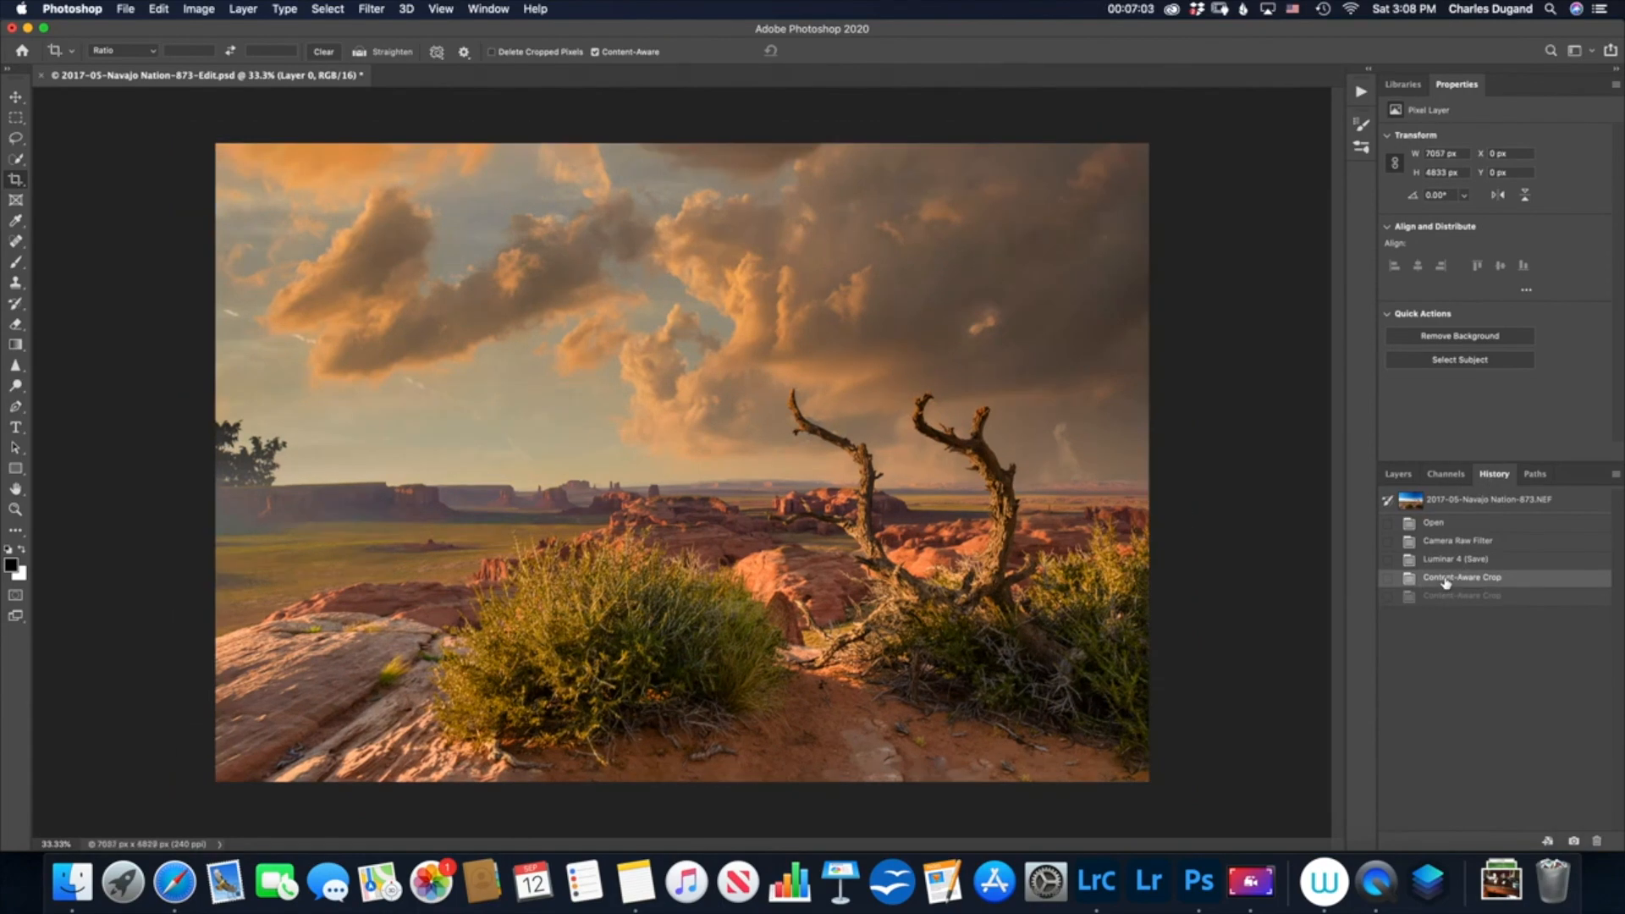
left_click(1443, 596)
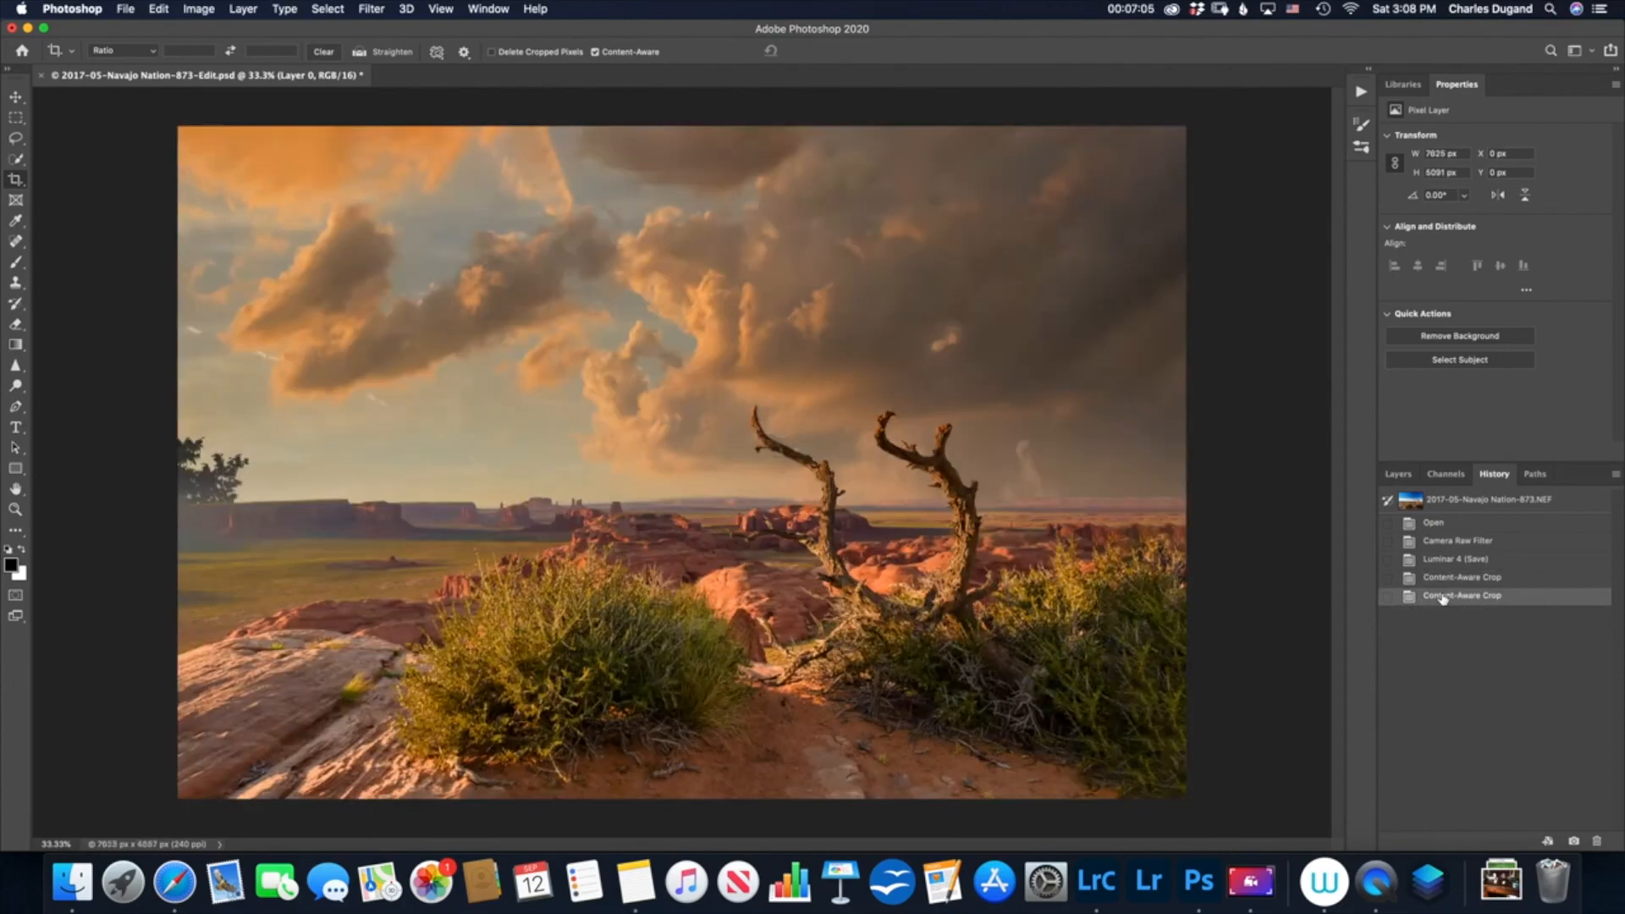
left_click(1446, 579)
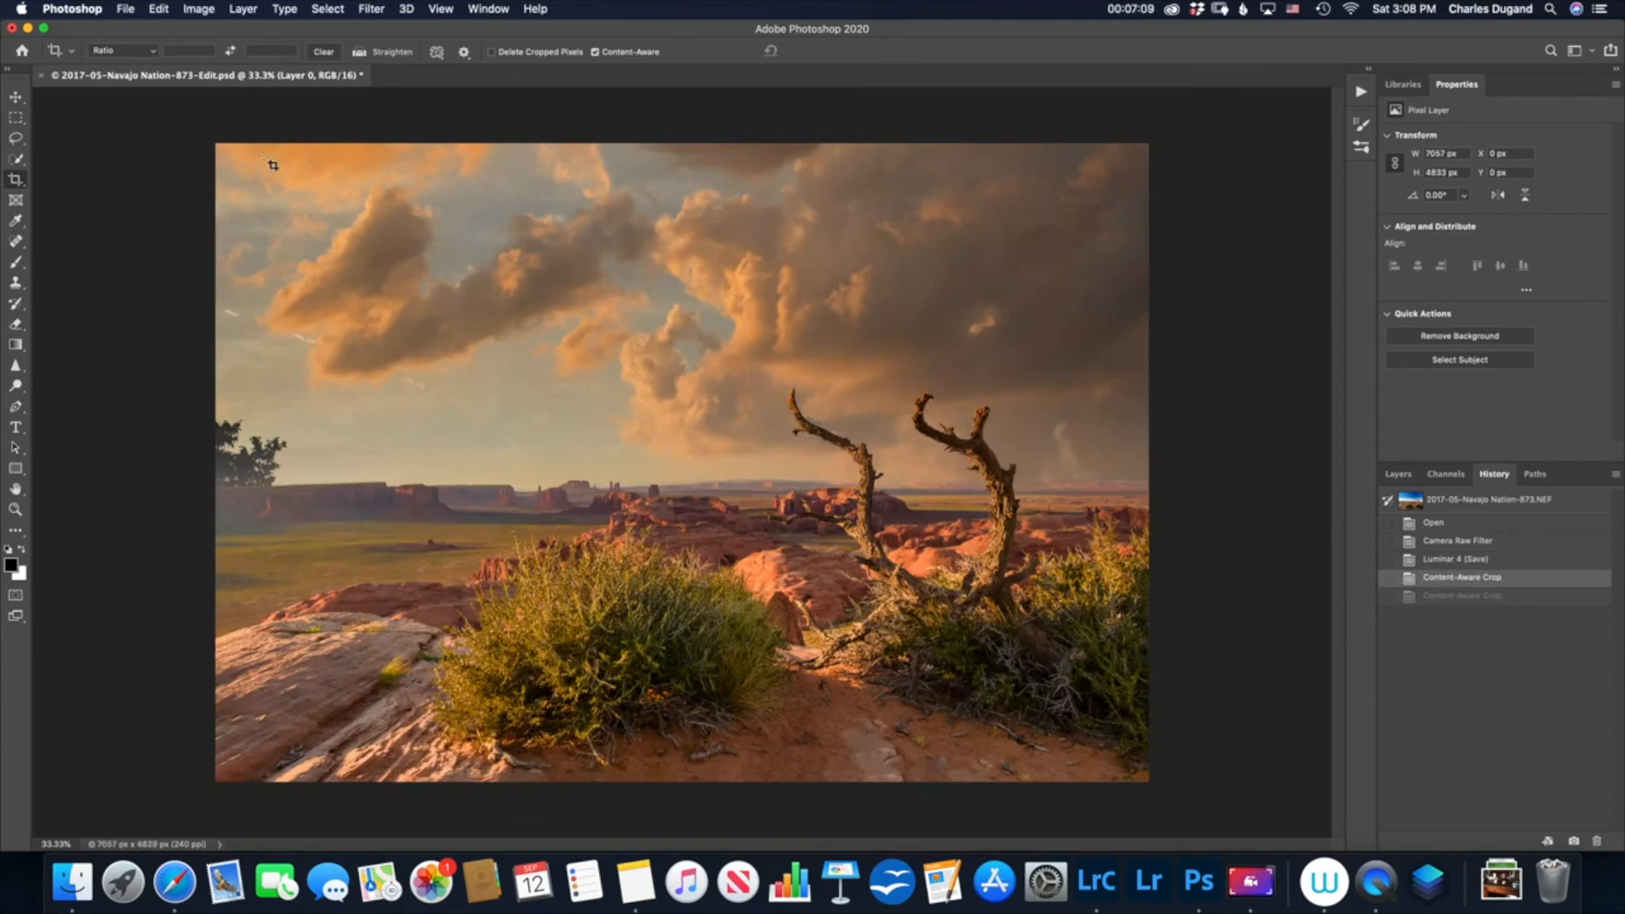
left_click(1457, 597)
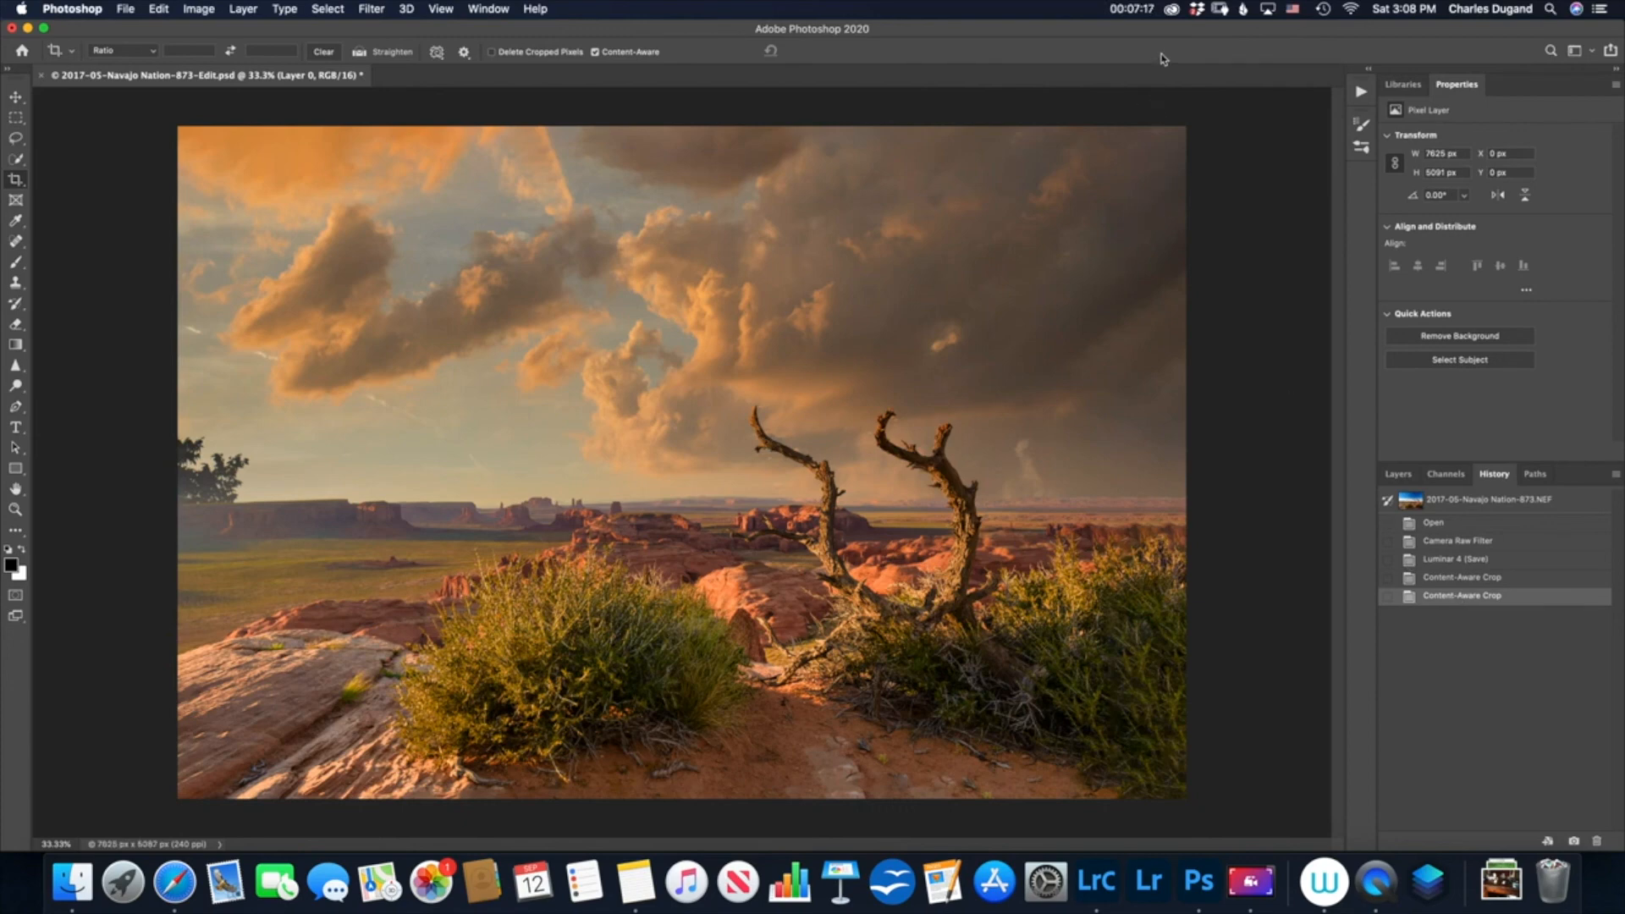
left_click(1139, 11)
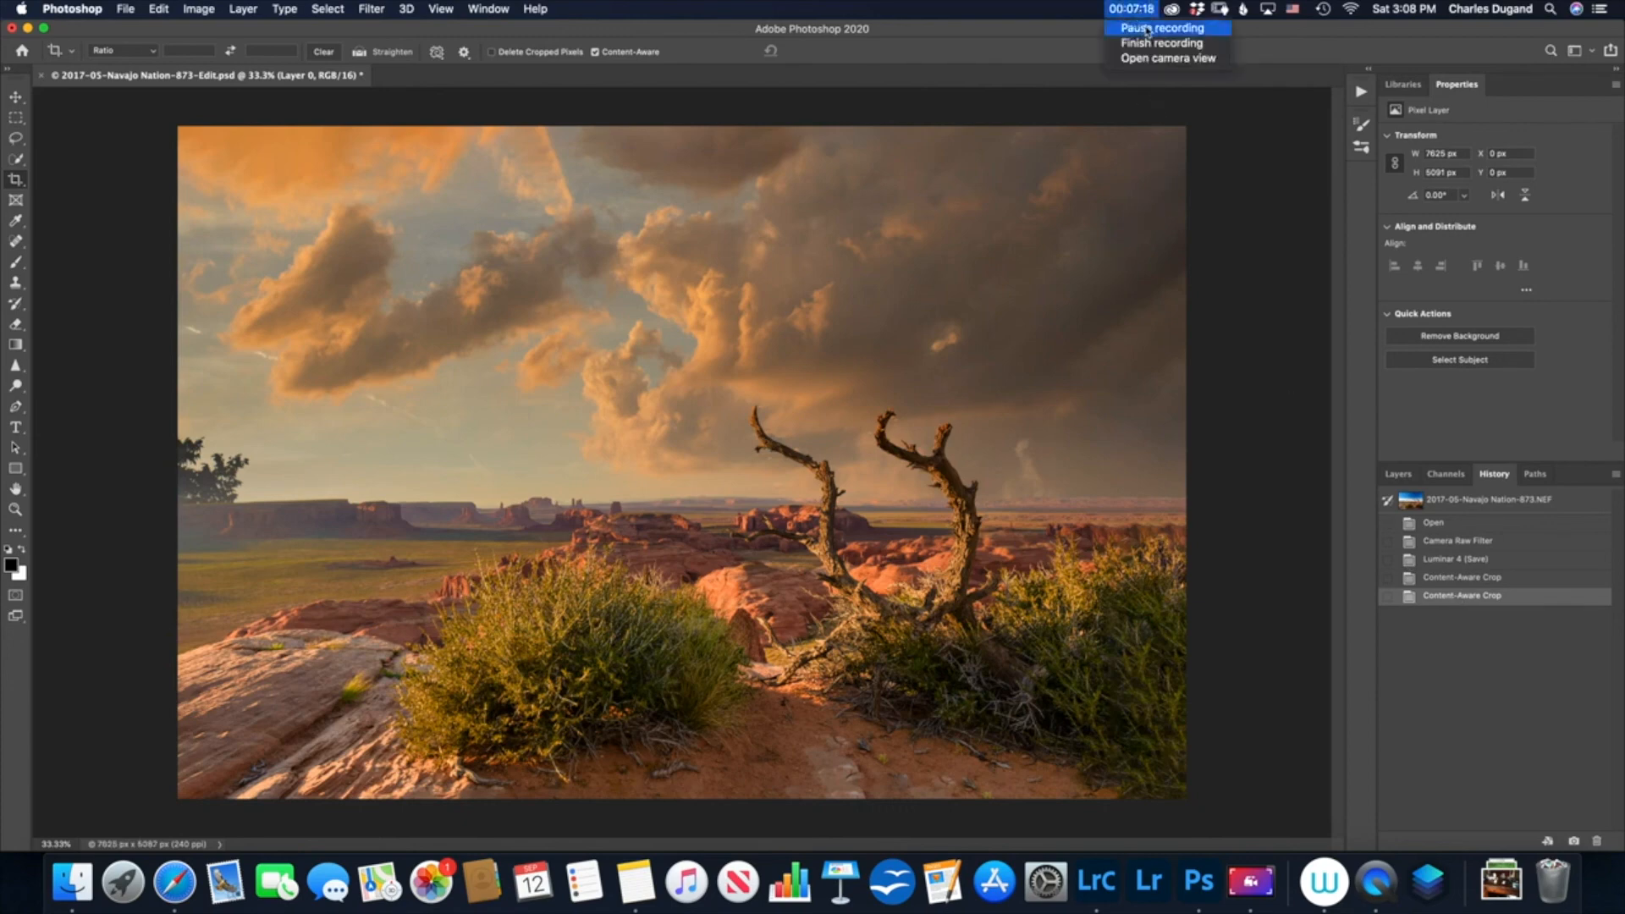